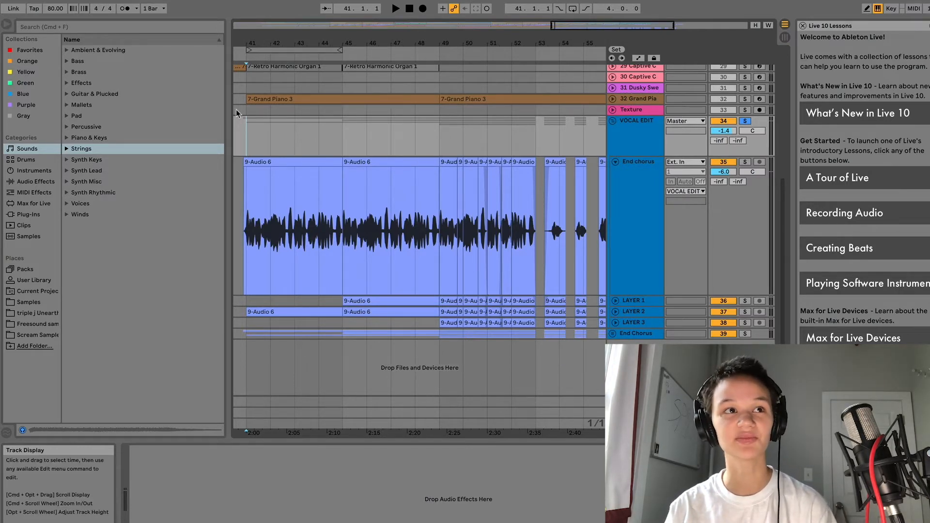
{"action": "scroll", "coordinate": [542, 152], "scroll_direction": "up", "scroll_amount": 6}
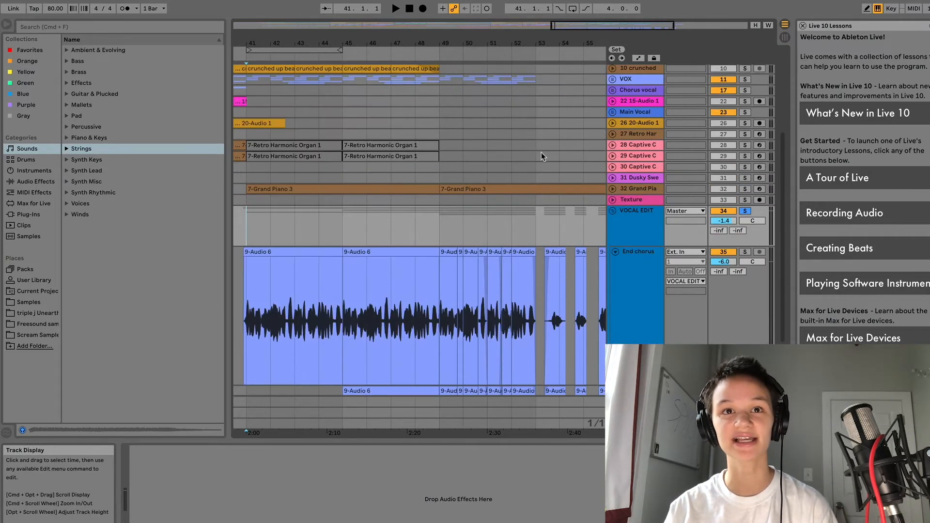
{"action": "scroll", "coordinate": [531, 152], "scroll_direction": "up", "scroll_amount": 1}
{"action": "scroll", "coordinate": [556, 187], "scroll_direction": "down", "scroll_amount": 5}
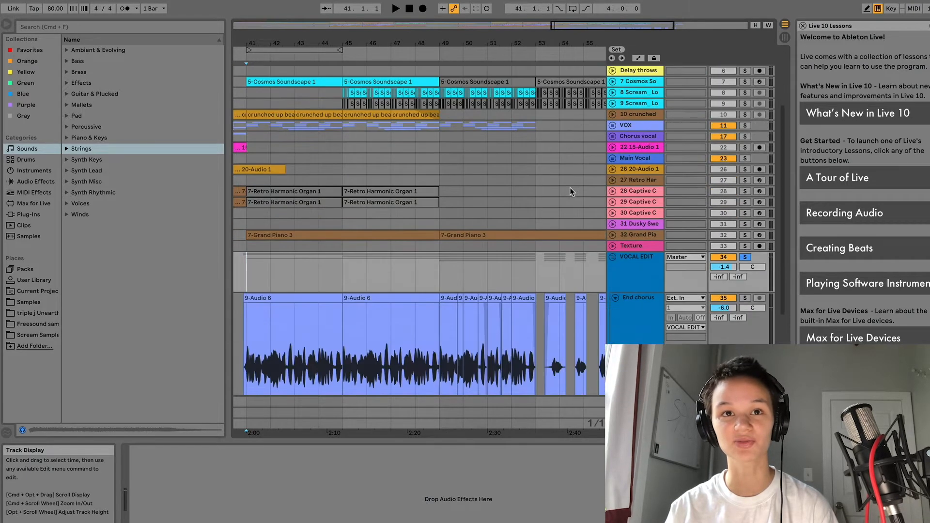
{"action": "scroll", "coordinate": [556, 189], "scroll_direction": "down", "scroll_amount": 4}
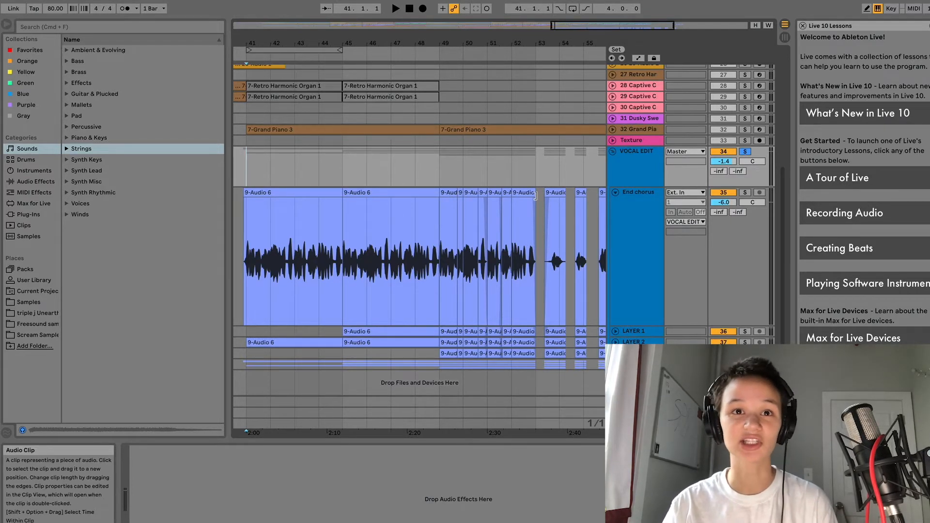
{"action": "scroll", "coordinate": [535, 201], "scroll_direction": "up", "scroll_amount": 10}
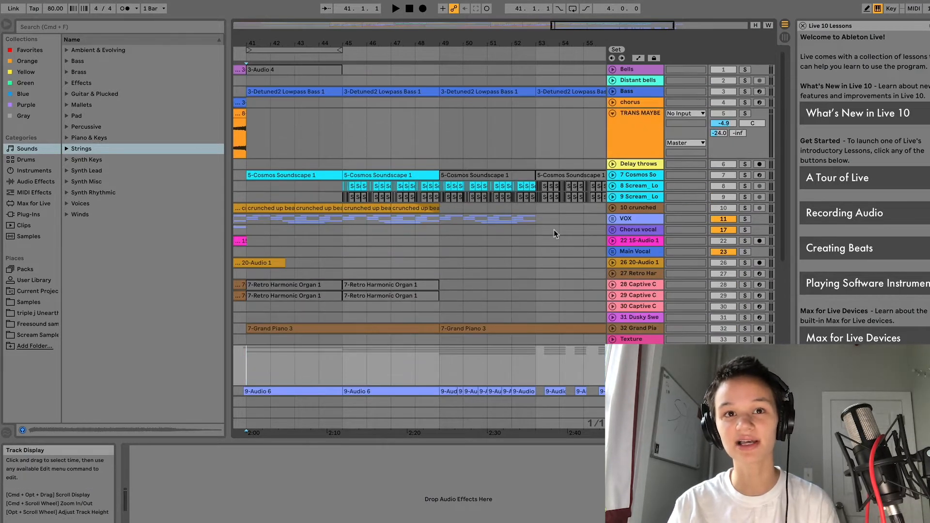
{"action": "scroll", "coordinate": [555, 231], "scroll_direction": "down", "scroll_amount": 10}
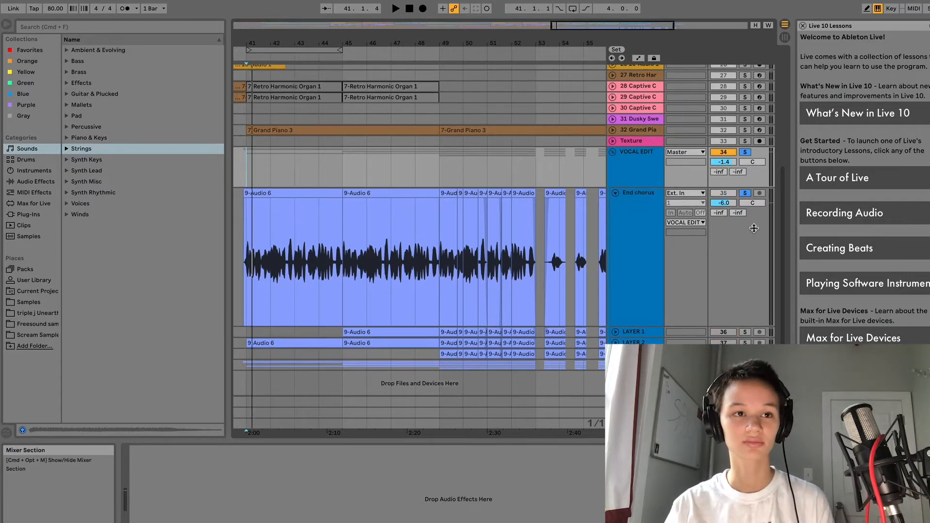
Step: Play the end chorus and zoom the arrangement into bars 41–46 of the vocal
{"action": "key", "text": "space"}
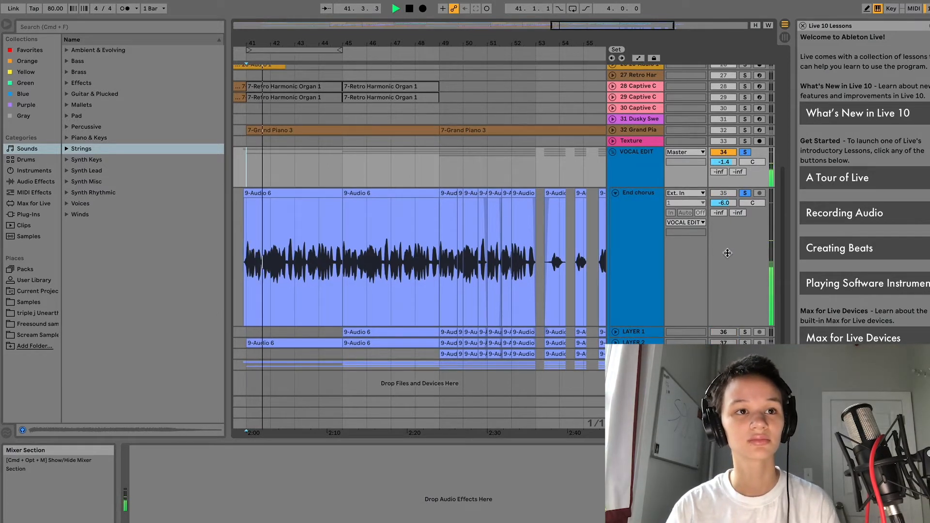
{"action": "left_click_drag", "start_coordinate": [570, 22], "coordinate": [579, 52]}
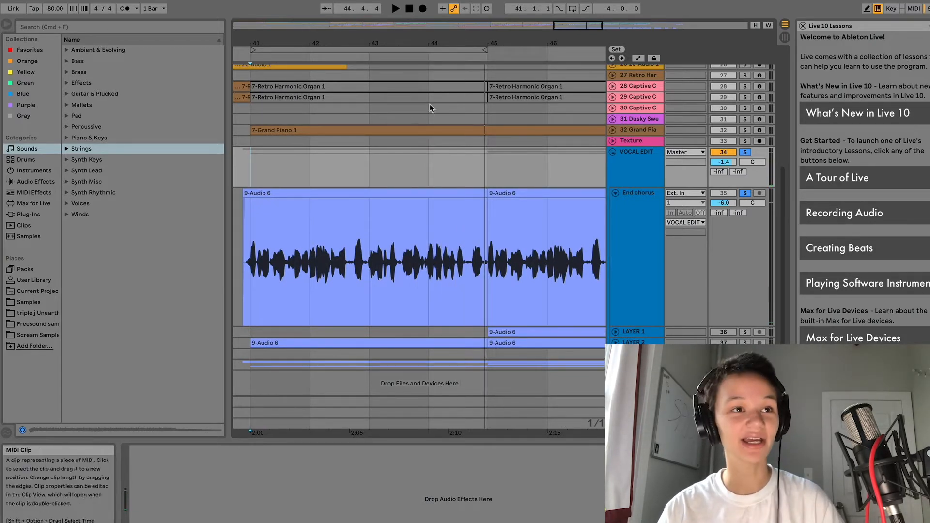
Step: Set the vocal clip's Fixed Grid to Off to disable snapping
{"action": "left_click", "coordinate": [353, 286]}
{"action": "right_click", "coordinate": [354, 289]}
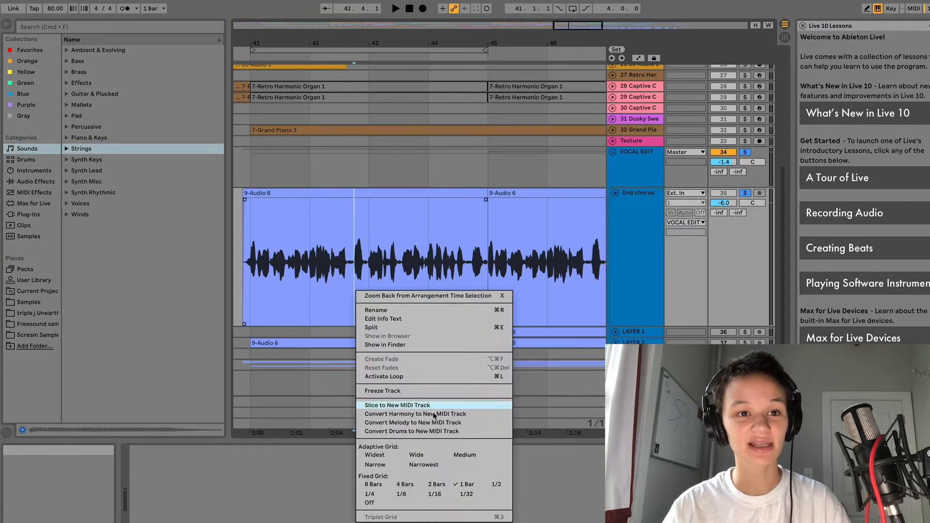
{"action": "left_click", "coordinate": [369, 502]}
Step: Zoom in closely around bar 41 at the start of the first End chorus vocal clip
{"action": "left_click_drag", "start_coordinate": [346, 270], "coordinate": [371, 270]}
{"action": "left_click", "coordinate": [488, 308]}
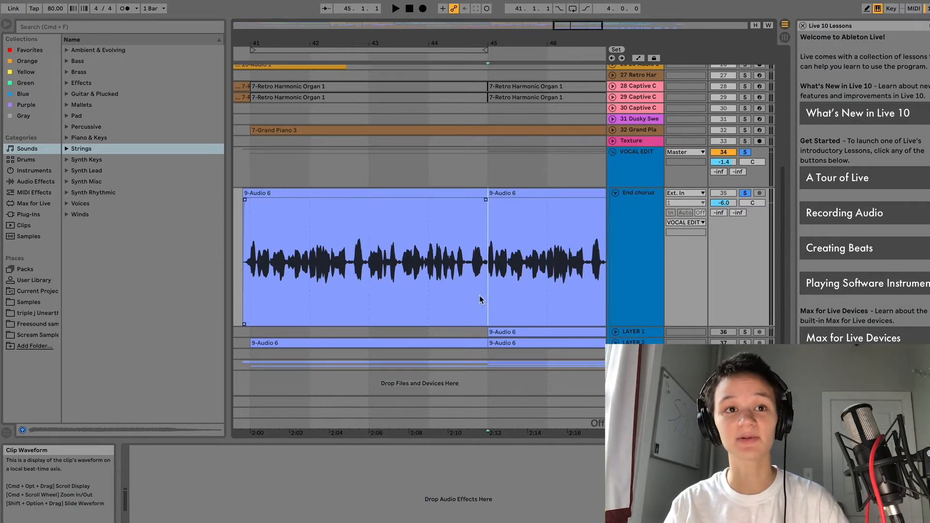
{"action": "left_click", "coordinate": [278, 192]}
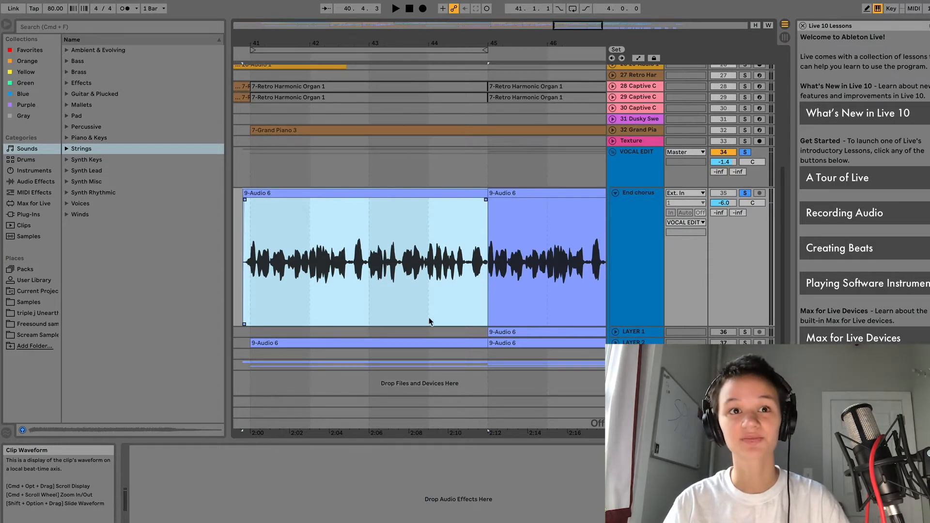
{"action": "left_click", "coordinate": [476, 301]}
{"action": "left_click", "coordinate": [443, 191]}
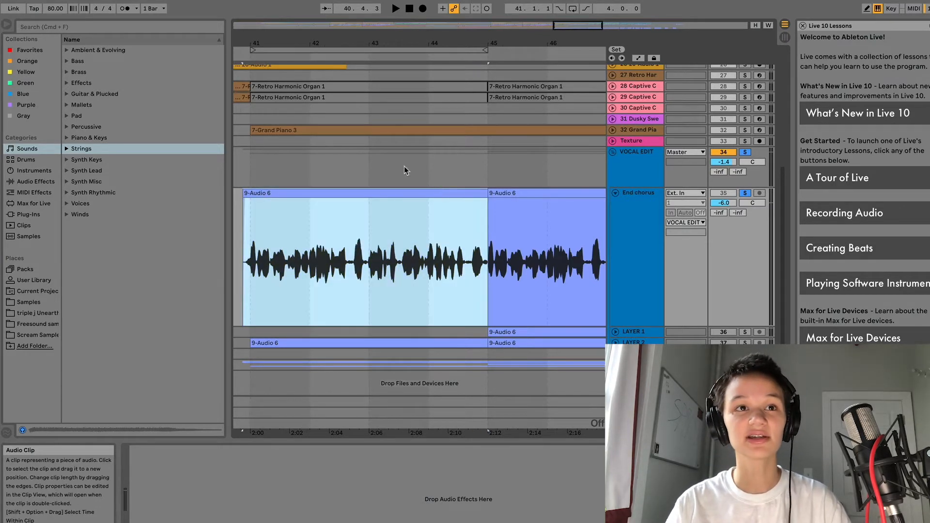
{"action": "left_click_drag", "start_coordinate": [559, 26], "coordinate": [556, 55]}
{"action": "left_click", "coordinate": [436, 251]}
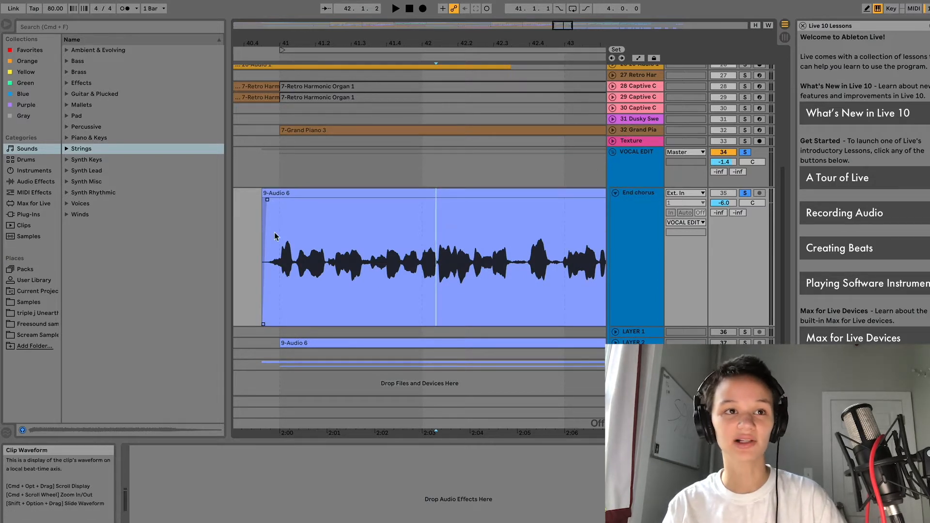
Step: Audition the vocal clip's opening and give it a fade-in
{"action": "left_click", "coordinate": [262, 263]}
{"action": "key", "text": "space"}
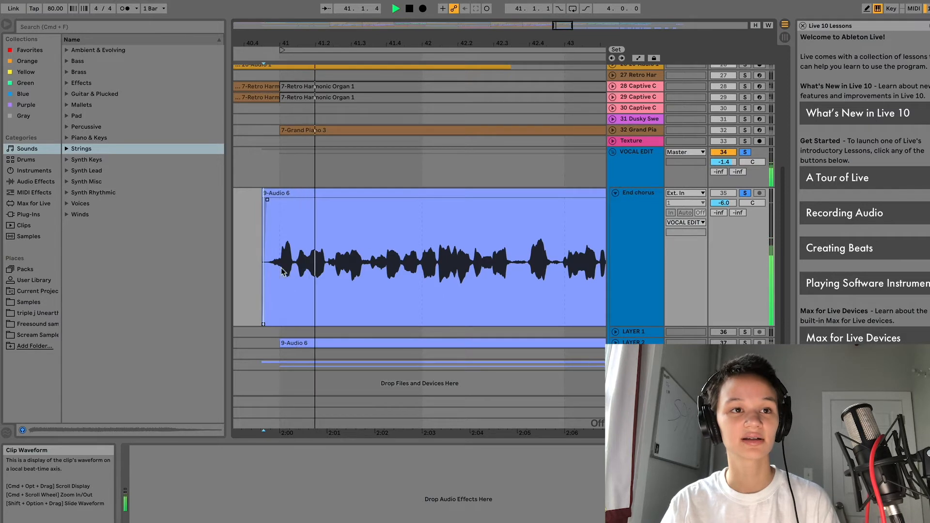
{"action": "key", "text": "space"}
{"action": "left_click", "coordinate": [262, 267]}
{"action": "key", "text": "space"}
{"action": "key", "text": "space"}
{"action": "left_click_drag", "start_coordinate": [268, 204], "coordinate": [295, 210]}
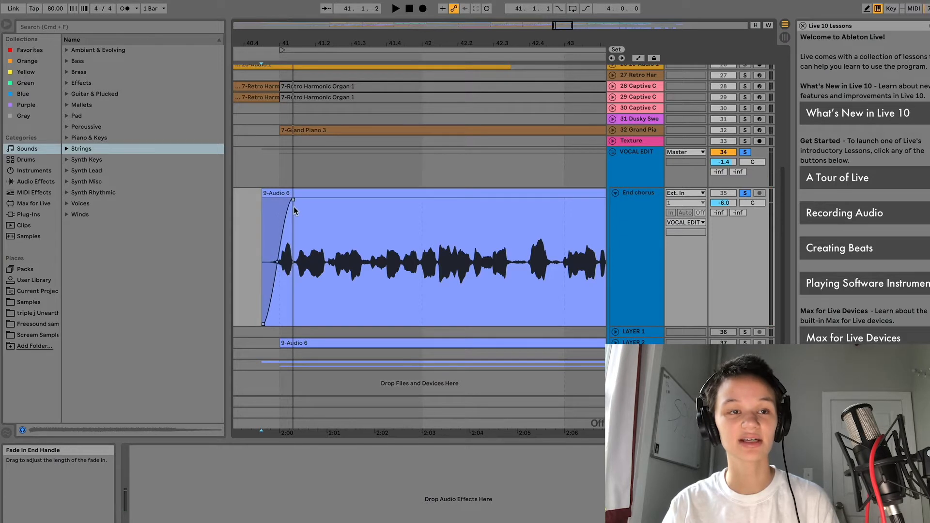
Step: Mark the short gap between the vocal phrases and split it out with Cmd+E
{"action": "left_click", "coordinate": [263, 255]}
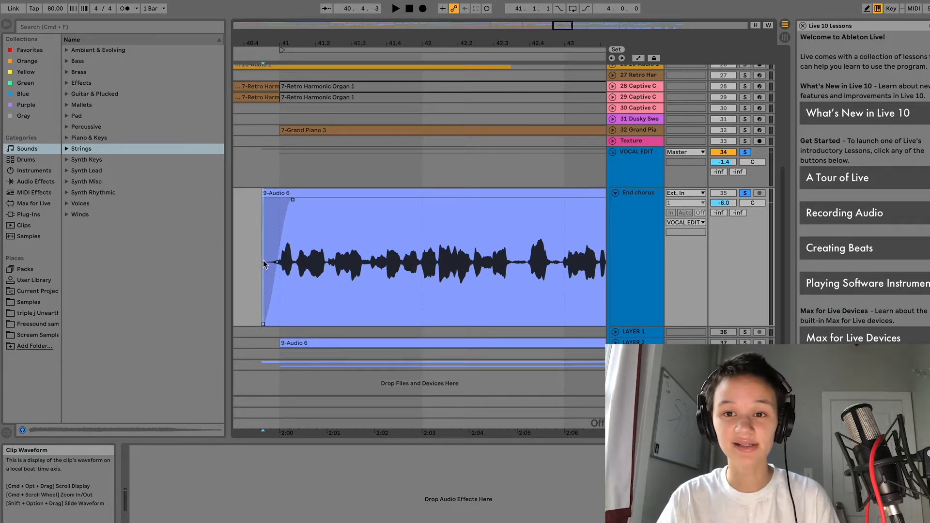
{"action": "left_click_drag", "start_coordinate": [263, 260], "coordinate": [282, 261]}
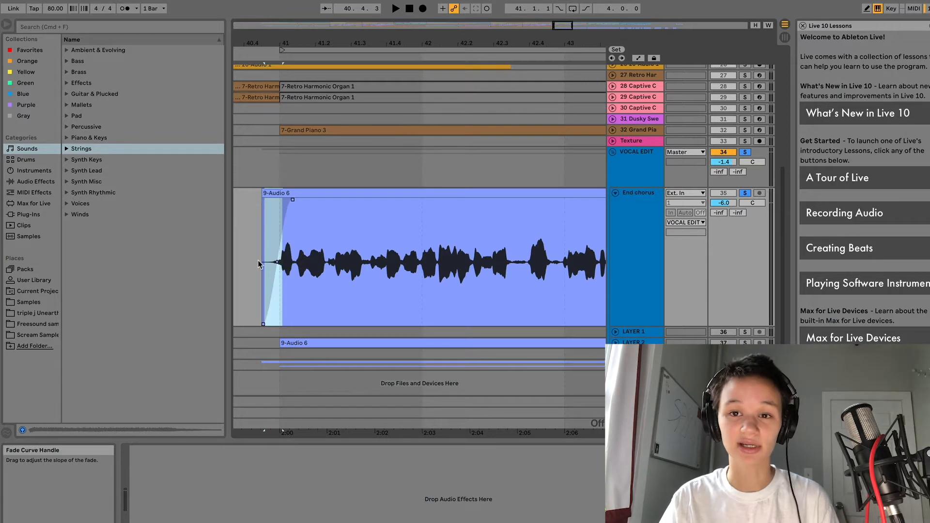
{"action": "left_click", "coordinate": [260, 259]}
{"action": "key", "text": "space"}
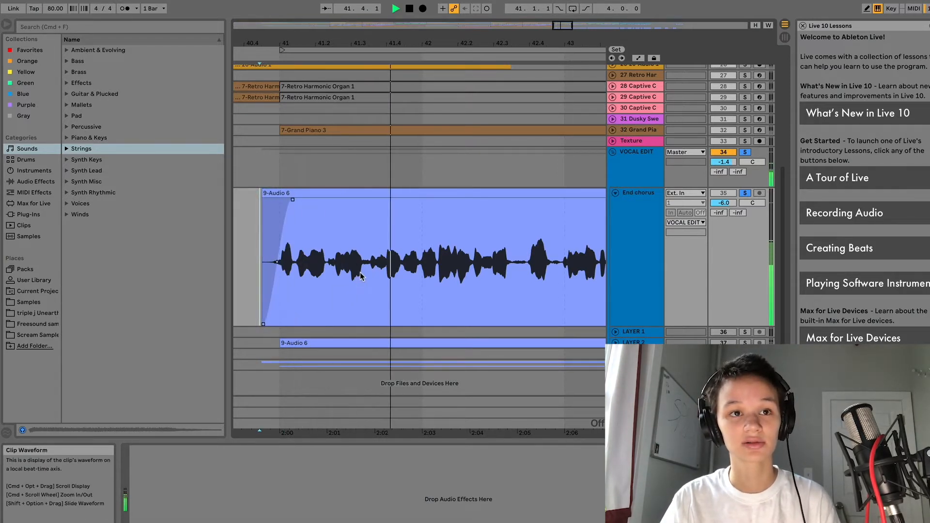
{"action": "left_click", "coordinate": [511, 265]}
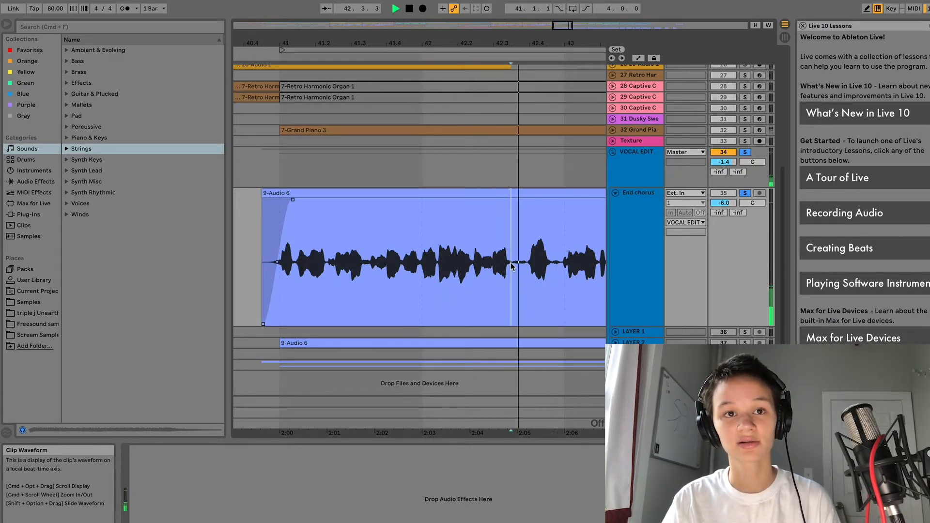
{"action": "left_click_drag", "start_coordinate": [511, 265], "coordinate": [527, 270]}
{"action": "key", "text": "super+e"}
Step: Add a fade-out before the split and play back across the cut
{"action": "double_click", "coordinate": [515, 194]}
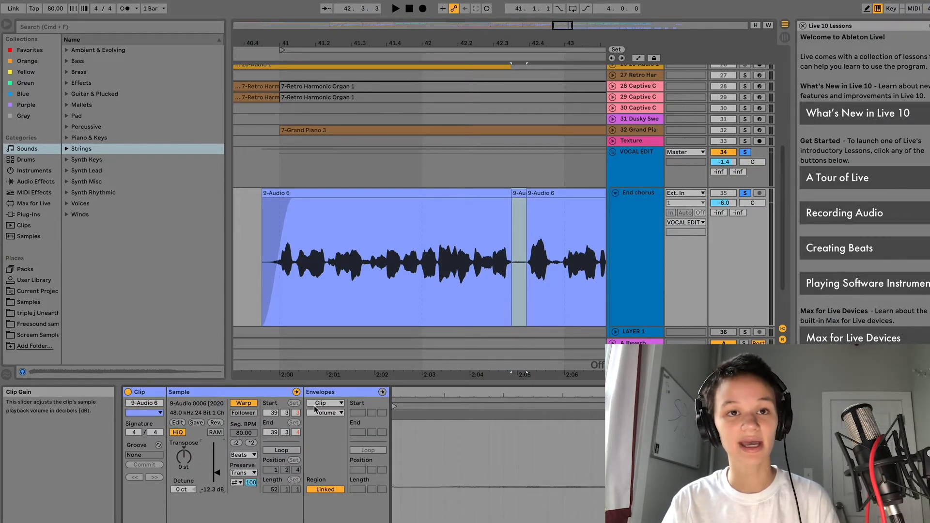
{"action": "left_click", "coordinate": [512, 206]}
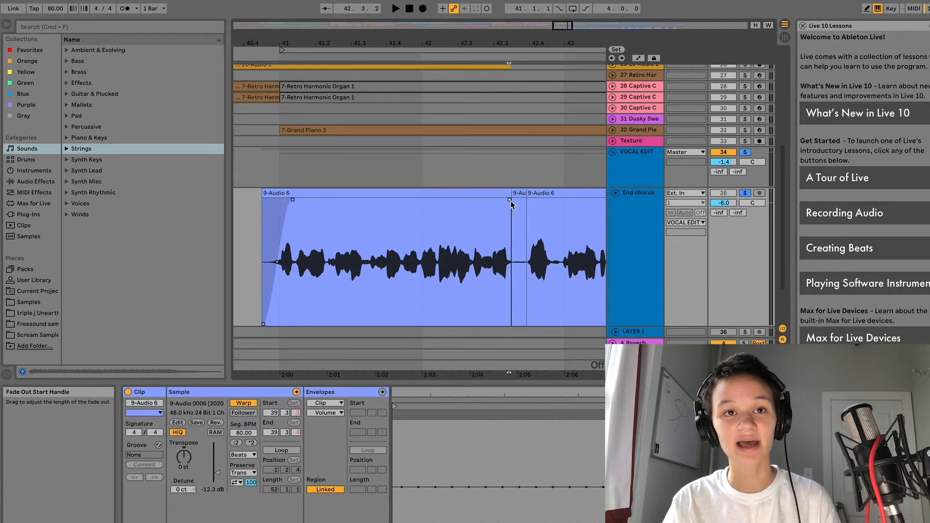
{"action": "left_click_drag", "start_coordinate": [515, 204], "coordinate": [535, 204]}
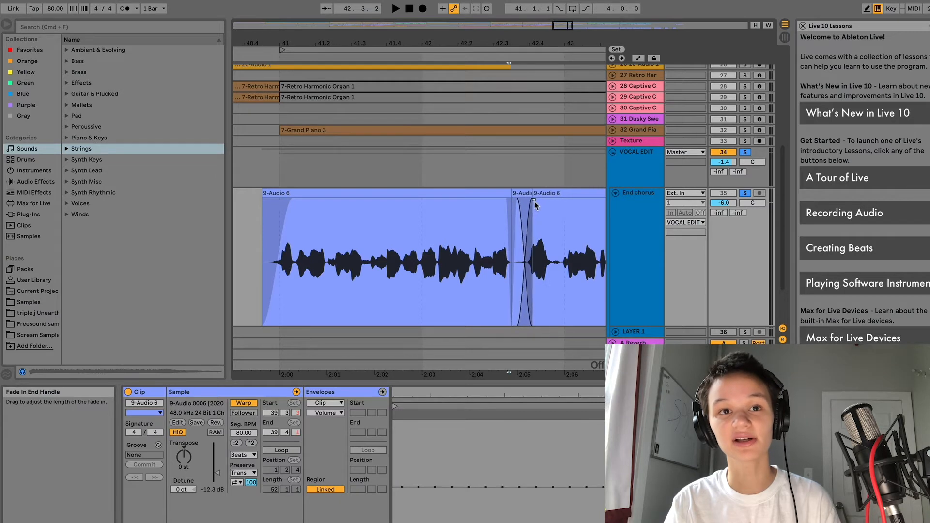
{"action": "left_click", "coordinate": [492, 281]}
{"action": "left_click", "coordinate": [388, 266]}
{"action": "left_click", "coordinate": [477, 266]}
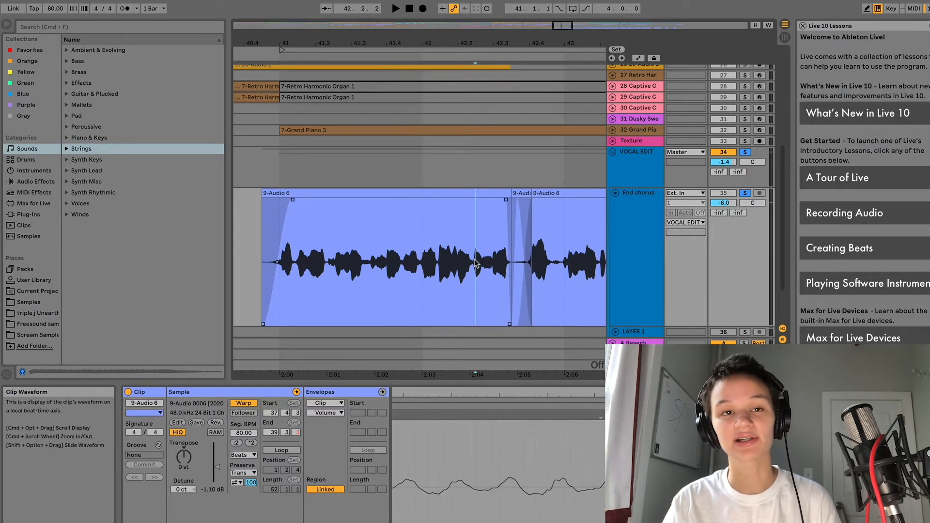
{"action": "key", "text": "space"}
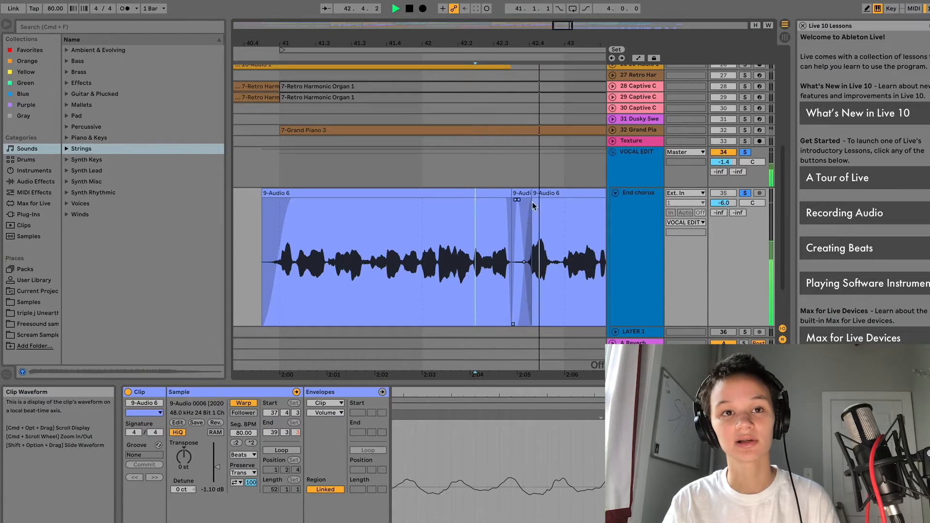
Step: Shorten the fade into the third clip and audition the faded vocal clips
{"action": "left_click_drag", "start_coordinate": [534, 200], "coordinate": [517, 212]}
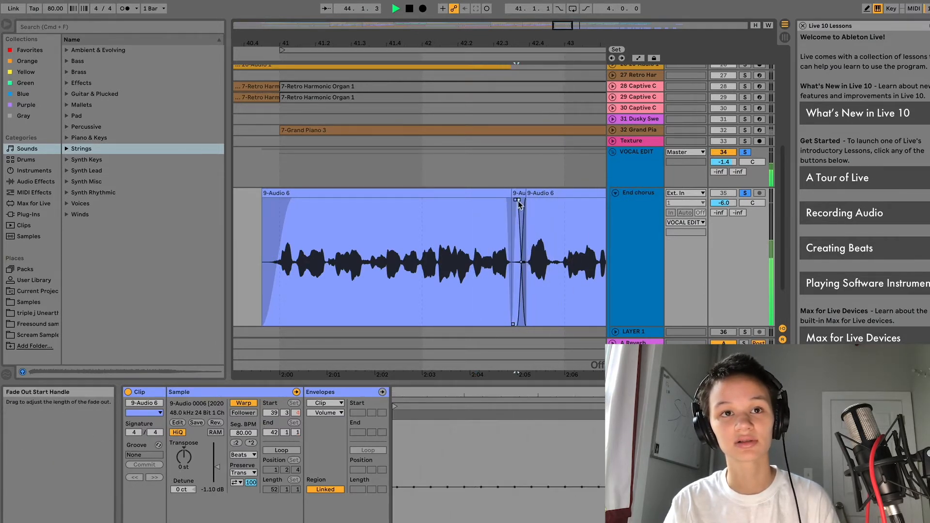
{"action": "left_click", "coordinate": [485, 281]}
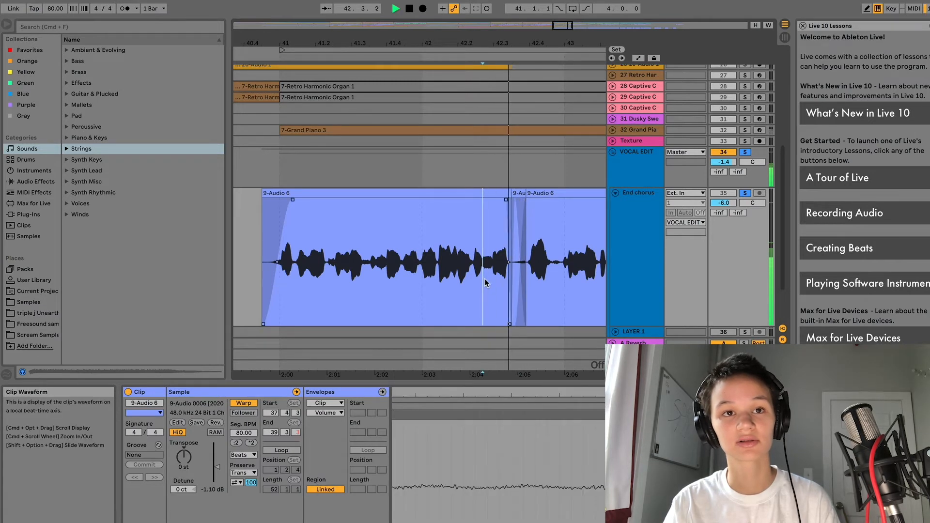
{"action": "left_click", "coordinate": [563, 264]}
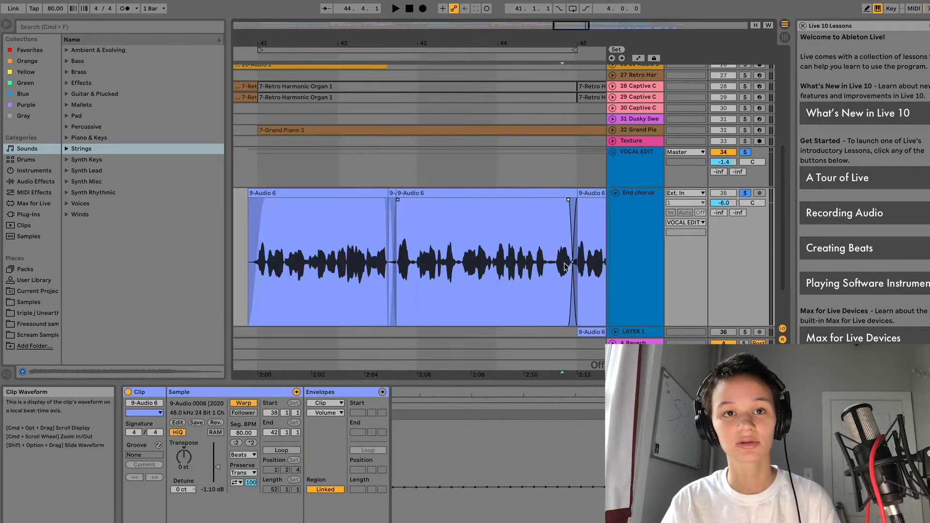
{"action": "key", "text": "space"}
{"action": "key", "text": "space"}
{"action": "left_click", "coordinate": [544, 267]}
{"action": "key", "text": "space"}
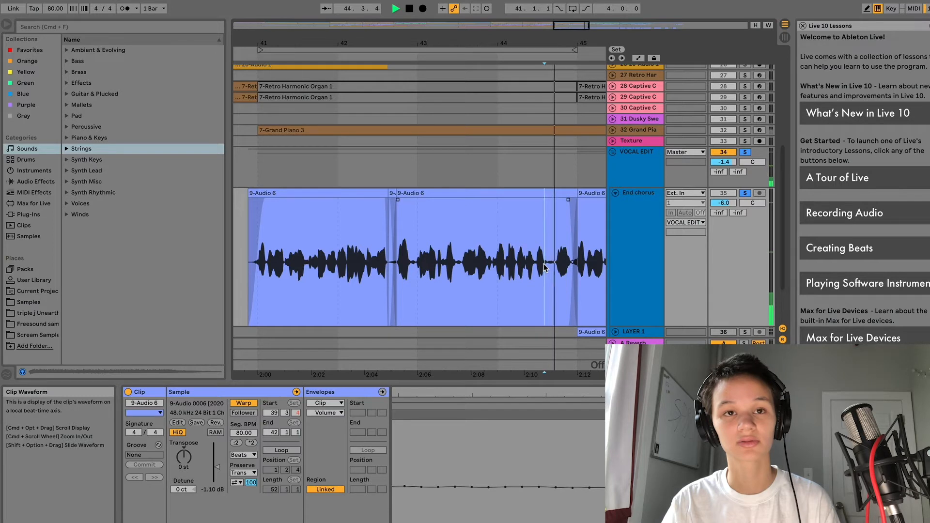
{"action": "key", "text": "space"}
{"action": "left_click", "coordinate": [373, 277]}
{"action": "key", "text": "space"}
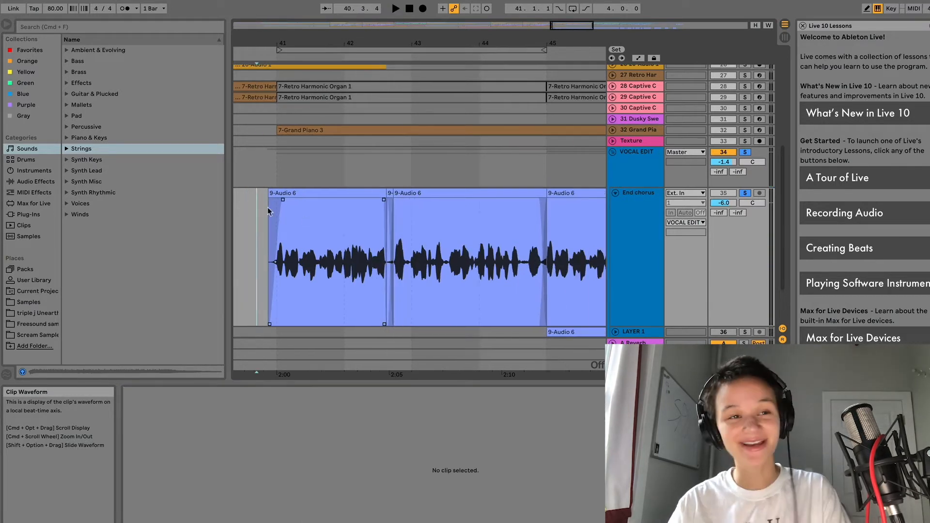
{"action": "left_click", "coordinate": [254, 223]}
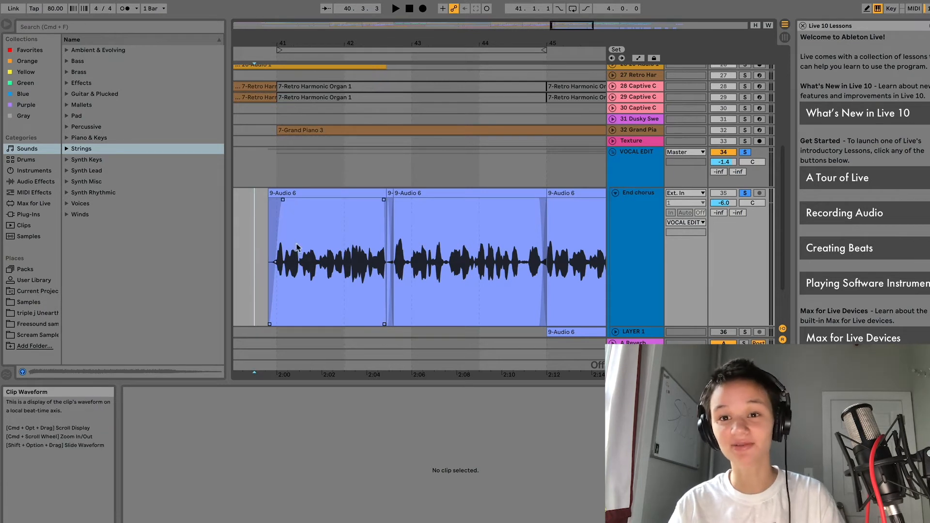
{"action": "left_click", "coordinate": [283, 267]}
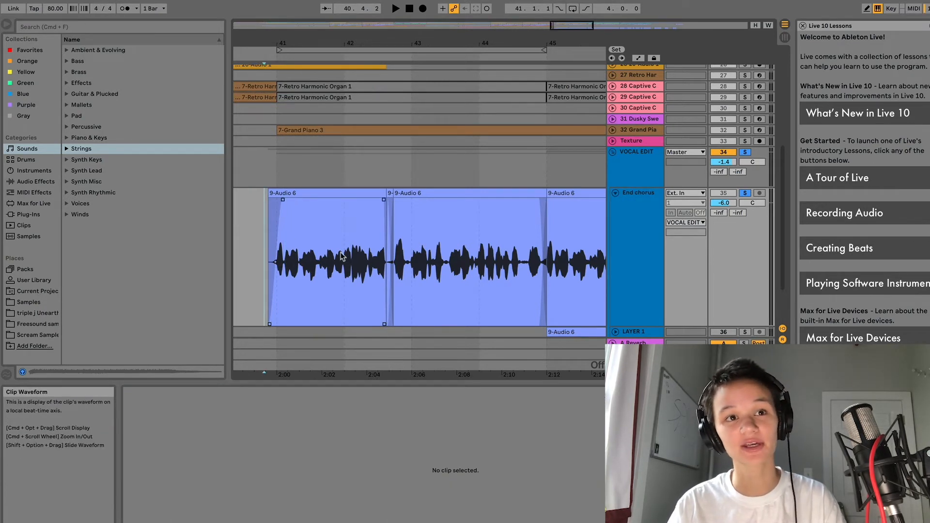
{"action": "left_click", "coordinate": [341, 252]}
{"action": "left_click", "coordinate": [514, 251]}
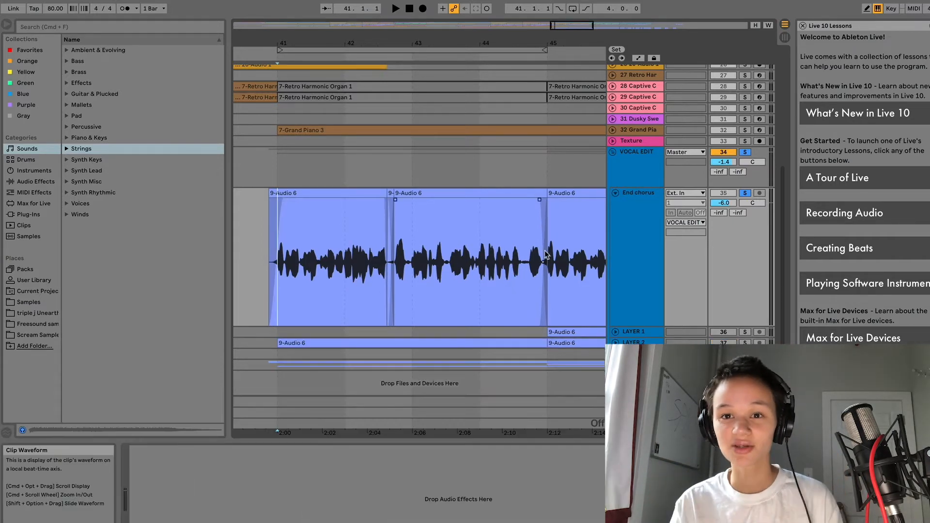
Step: Load Mix Gel.adv from Audio Effects > Compressor onto the End chorus track and audition it
{"action": "left_click", "coordinate": [650, 263]}
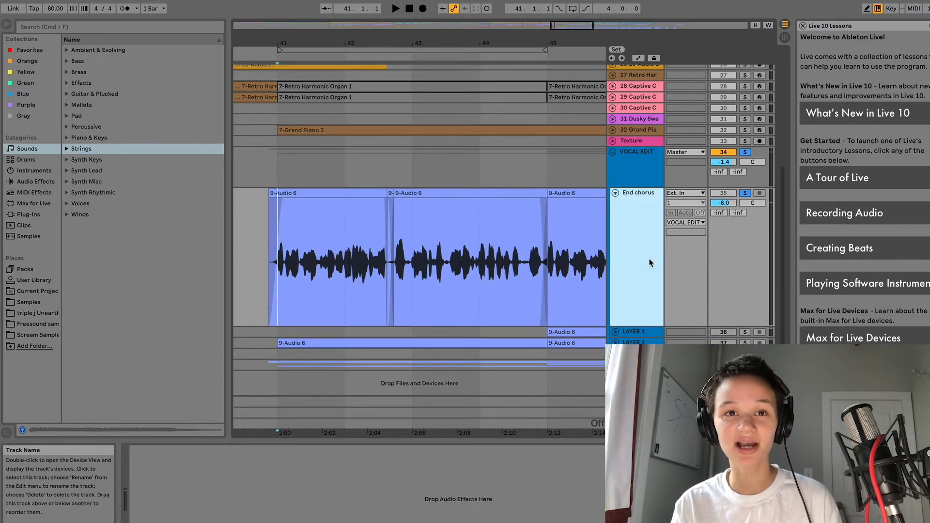
{"action": "left_click", "coordinate": [41, 184]}
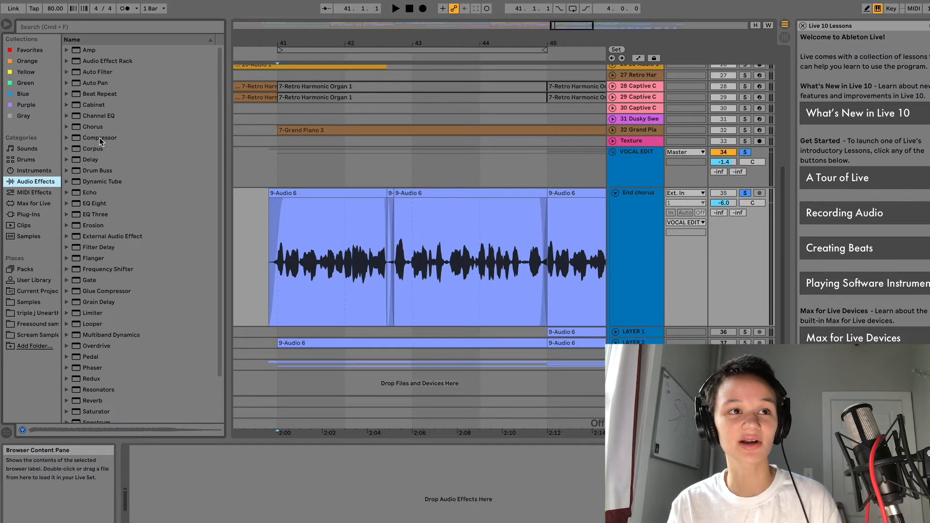
{"action": "left_click", "coordinate": [100, 137]}
{"action": "double_click", "coordinate": [95, 292]}
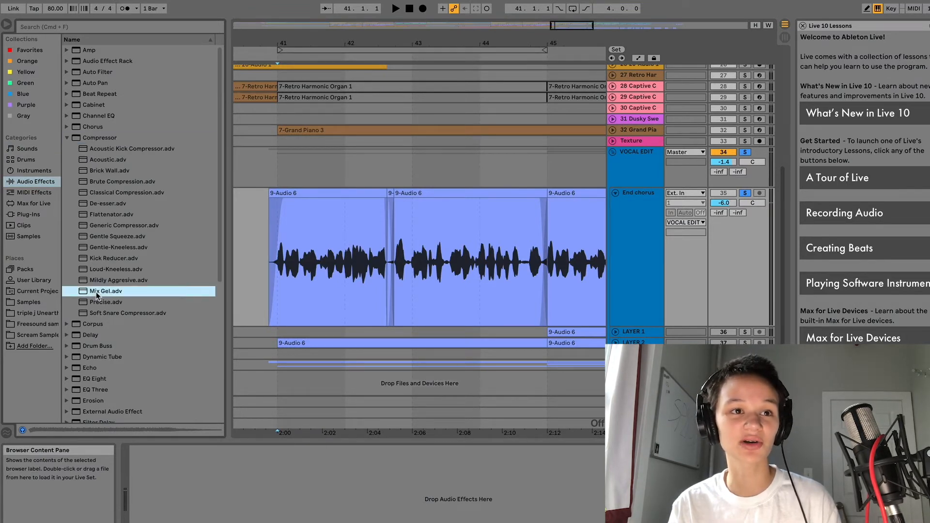
{"action": "left_click", "coordinate": [286, 273]}
{"action": "key", "text": "space"}
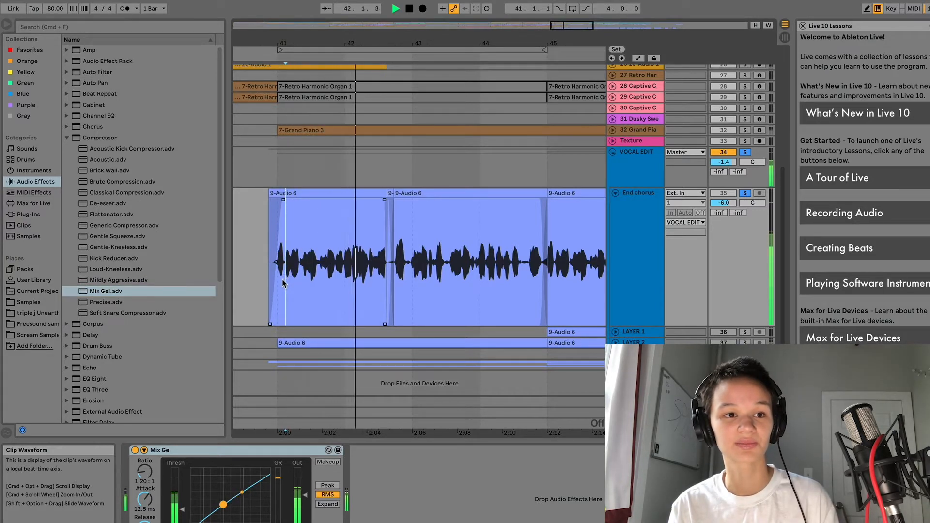
{"action": "key", "text": "space"}
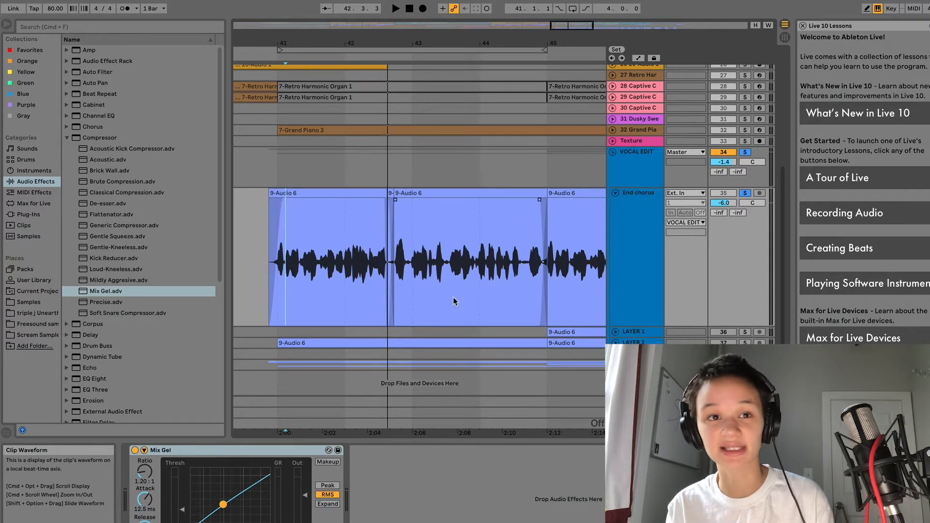
Step: Play the vocal from bar 41 and drag Mix Gel's curve to about a 1.02:1 ratio
{"action": "left_click", "coordinate": [409, 290]}
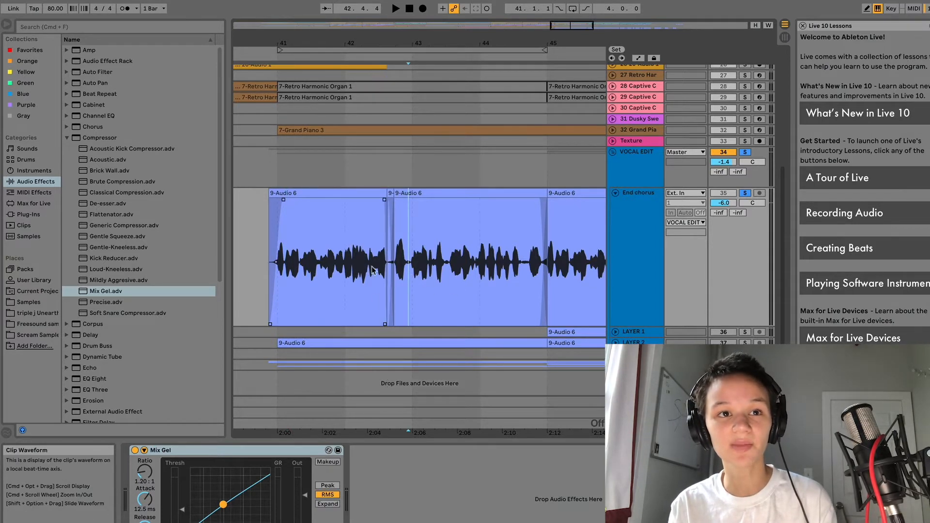
{"action": "left_click_drag", "start_coordinate": [410, 261], "coordinate": [394, 262]}
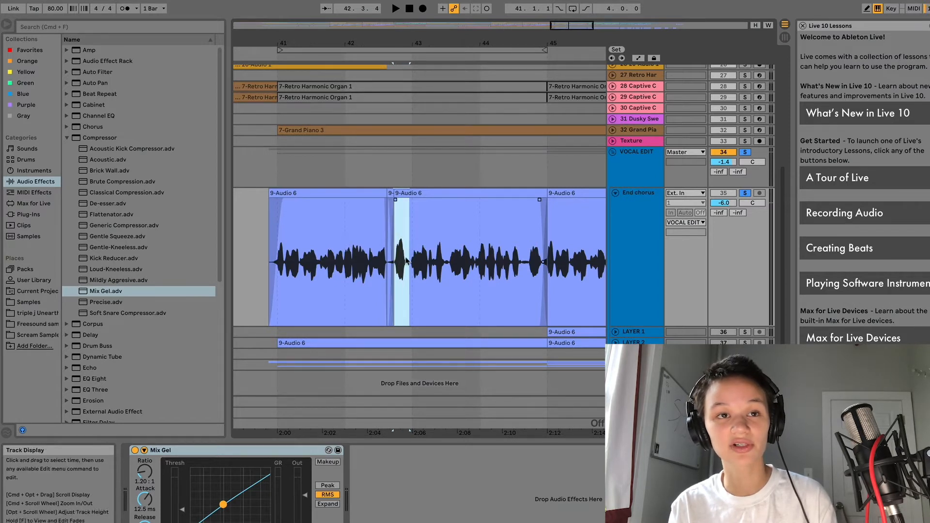
{"action": "left_click", "coordinate": [465, 280]}
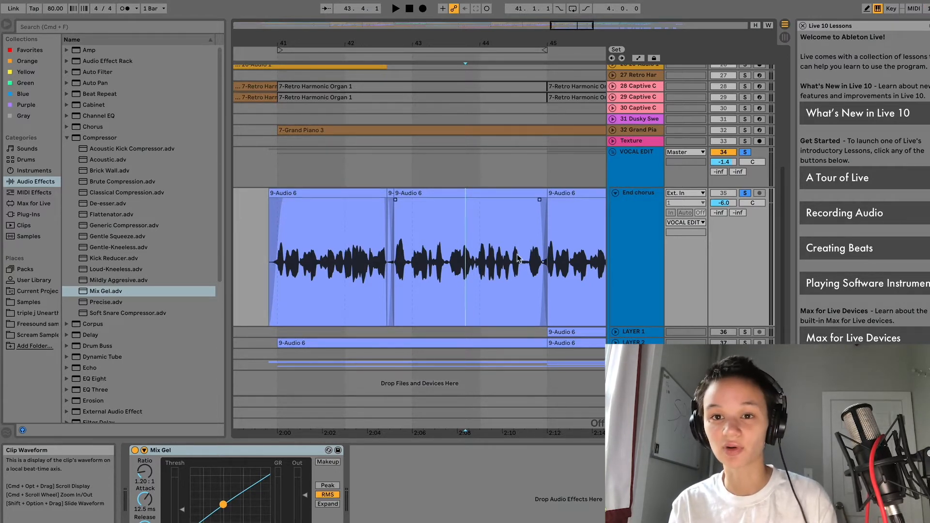
{"action": "key", "text": "space"}
{"action": "left_click", "coordinate": [300, 385]}
{"action": "key", "text": "space"}
{"action": "mouse_move", "coordinate": [221, 507]}
{"action": "left_mouse_down"}
{"action": "mouse_move", "coordinate": [245, 487]}
{"action": "mouse_move", "coordinate": [233, 498]}
{"action": "left_mouse_up"}
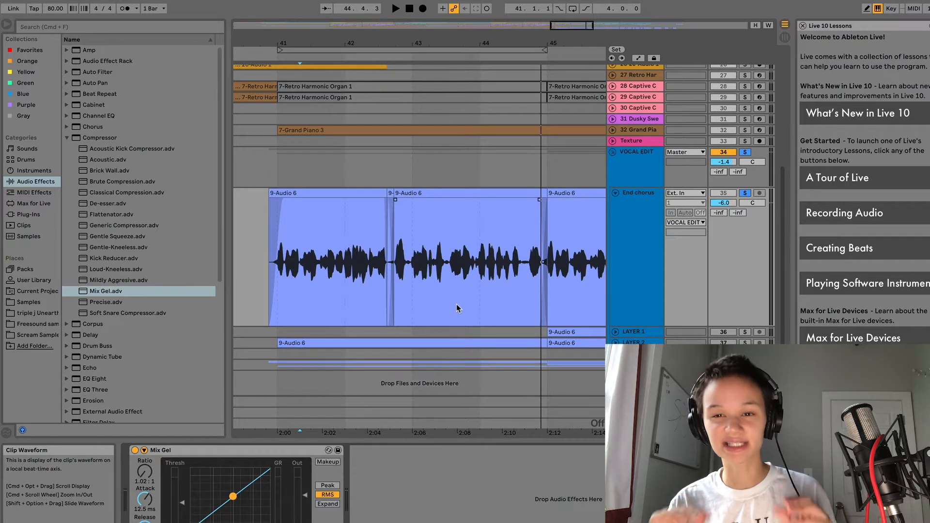
Step: While playing the first clip, set Mix Gel's attack to 0.27 ms and ratio to about 1.24:1
{"action": "left_click", "coordinate": [320, 264]}
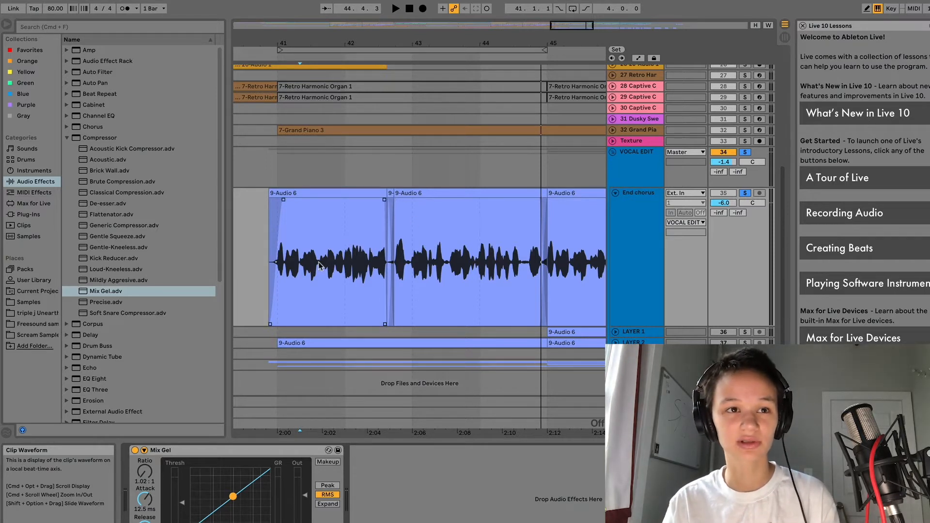
{"action": "left_click", "coordinate": [320, 264]}
{"action": "key", "text": "space"}
{"action": "left_click_drag", "start_coordinate": [234, 496], "coordinate": [235, 495]}
{"action": "left_click_drag", "start_coordinate": [145, 499], "coordinate": [145, 522]}
{"action": "left_click_drag", "start_coordinate": [134, 472], "coordinate": [135, 468]}
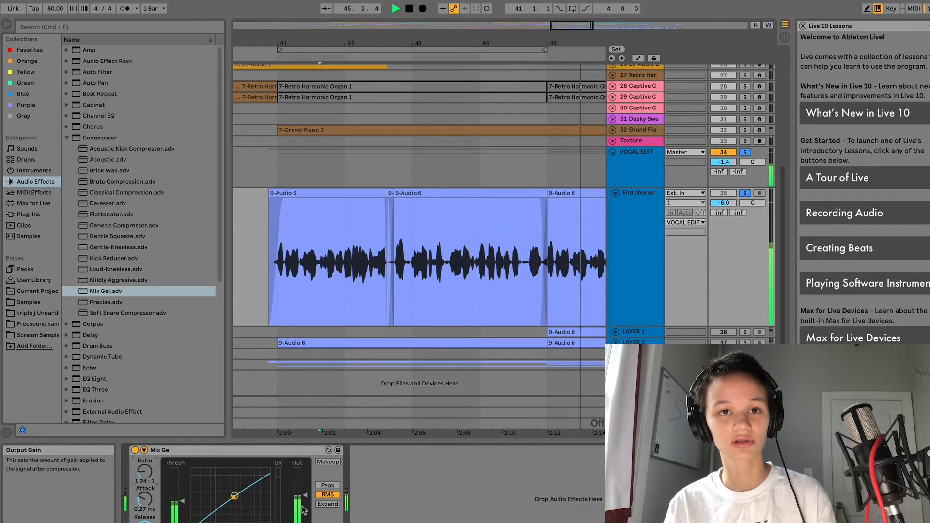
Step: Compare the vocal with Mix Gel bypassed and active, leaving the compressor enabled
{"action": "key", "text": "space"}
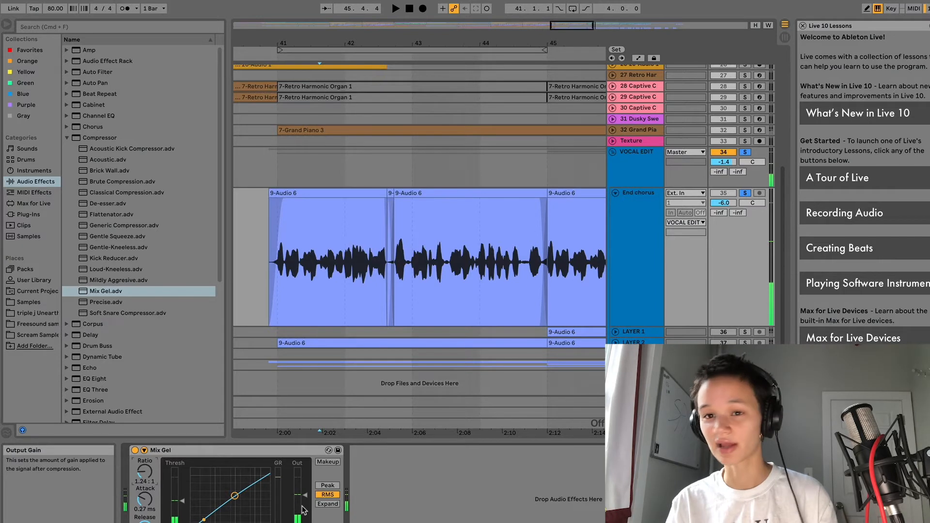
{"action": "left_click", "coordinate": [333, 294]}
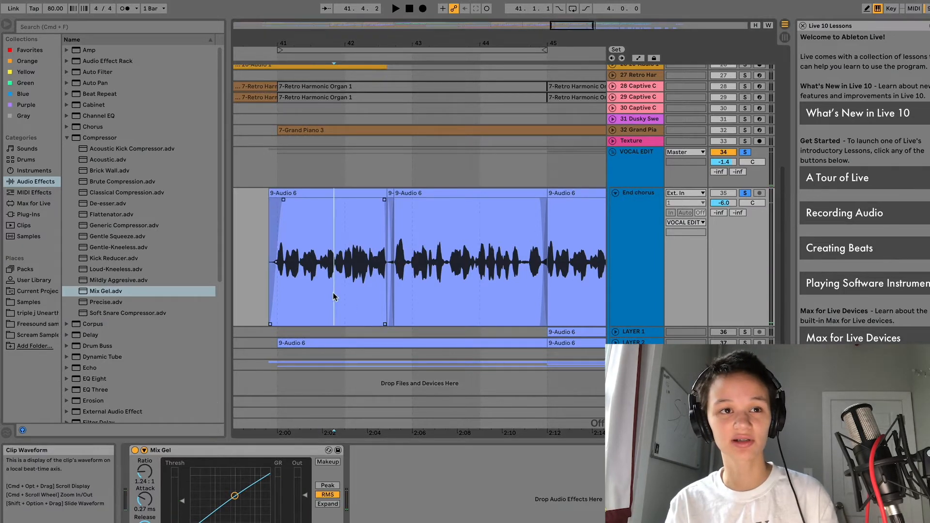
{"action": "key", "text": "space"}
{"action": "left_click", "coordinate": [136, 450]}
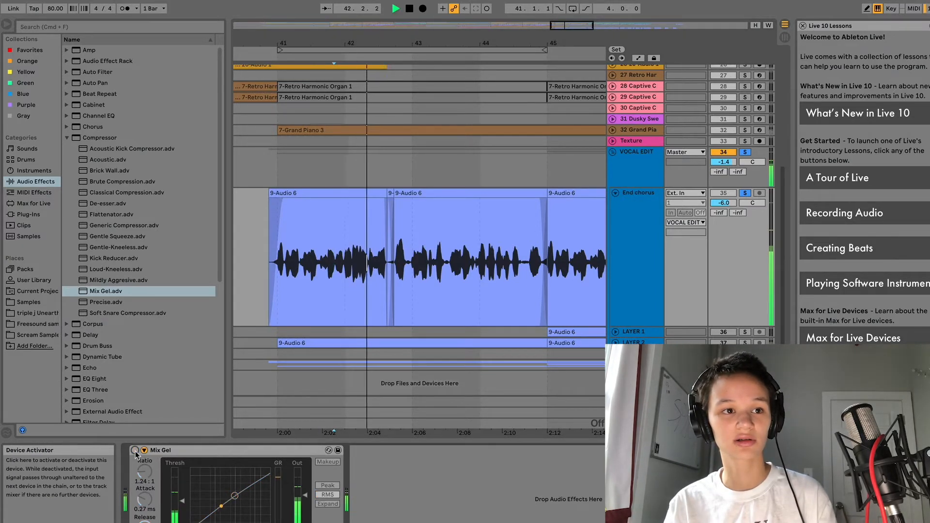
{"action": "key", "text": "space"}
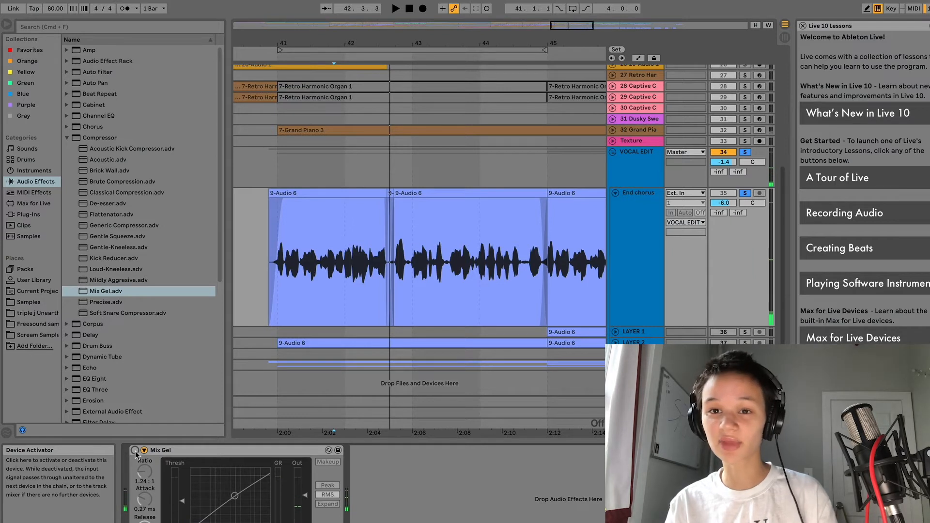
{"action": "left_click", "coordinate": [275, 298]}
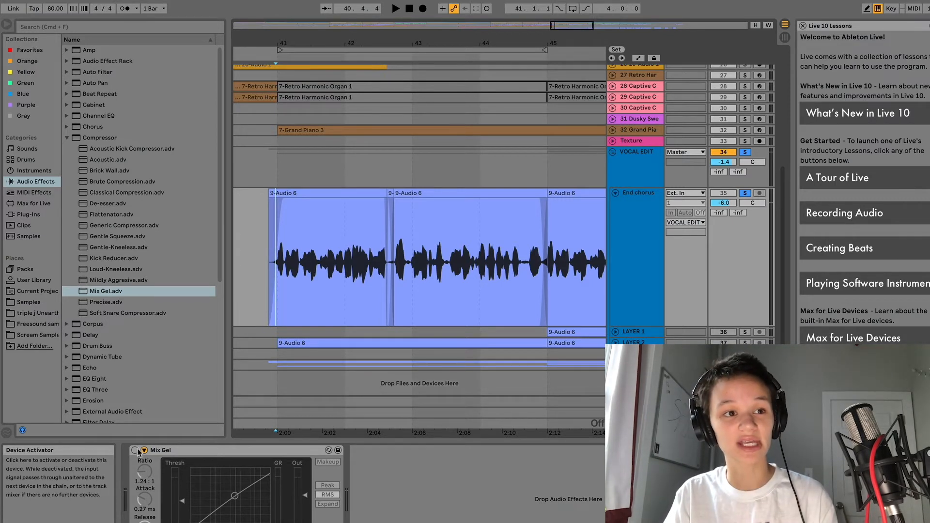
{"action": "key", "text": "space"}
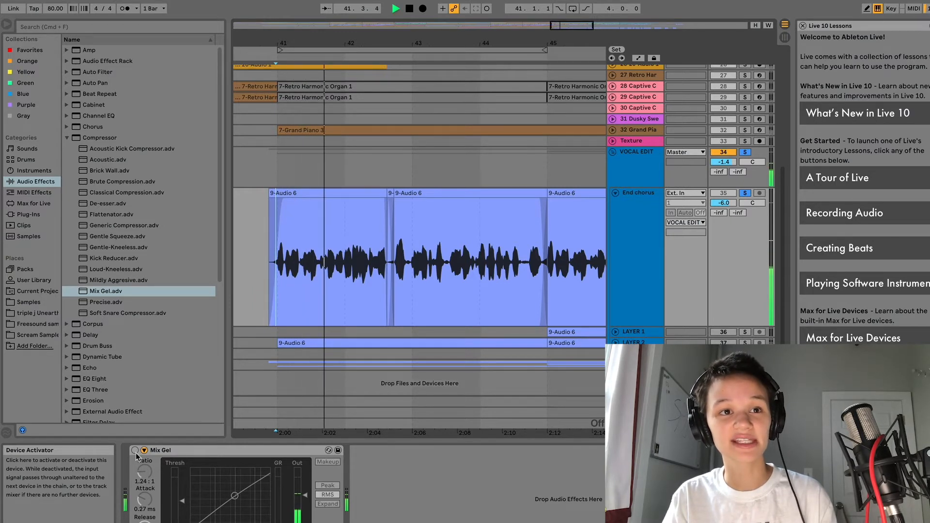
{"action": "left_click", "coordinate": [135, 452]}
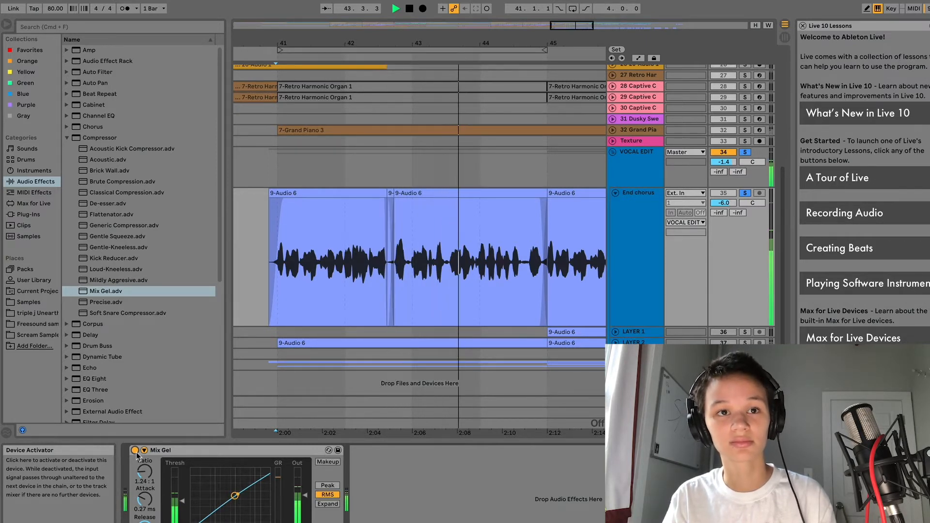
{"action": "key", "text": "space"}
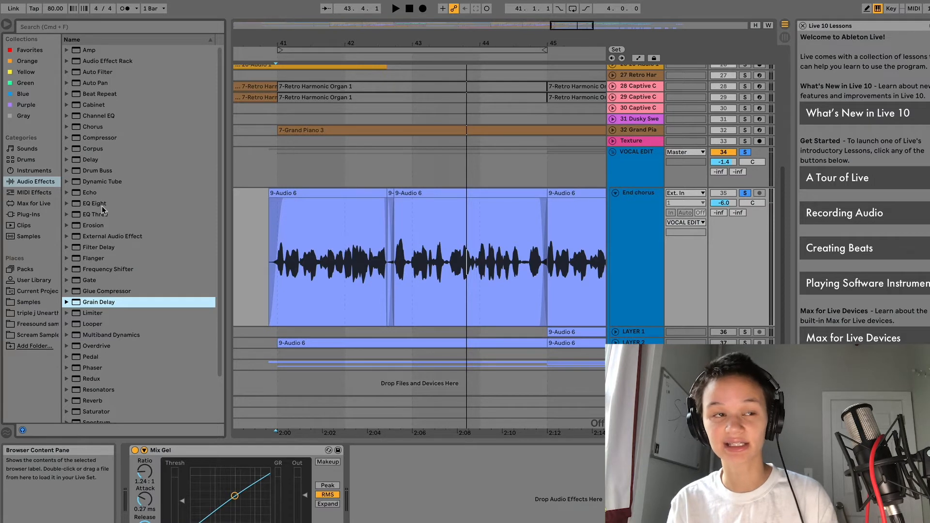
Step: Load EQ Eight into the vocal chain and zoom out to show bars 40–49
{"action": "left_click", "coordinate": [99, 211]}
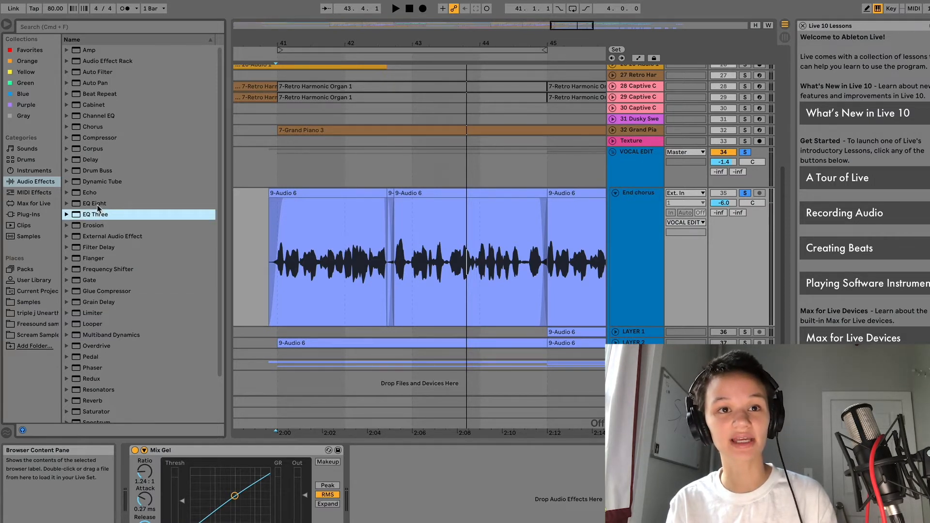
{"action": "double_click", "coordinate": [97, 204]}
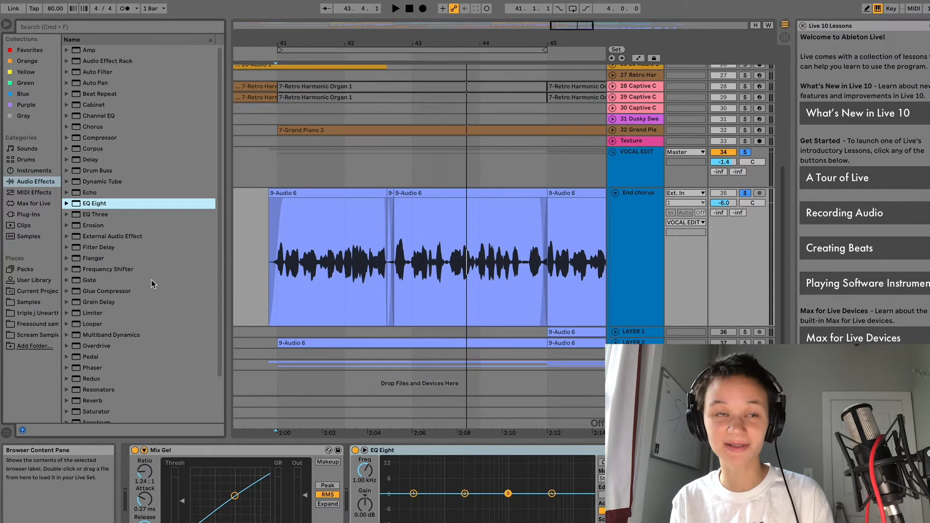
{"action": "left_click_drag", "start_coordinate": [309, 43], "coordinate": [304, 54]}
{"action": "key", "text": "space"}
{"action": "key", "text": "space"}
{"action": "key", "text": "minus"}
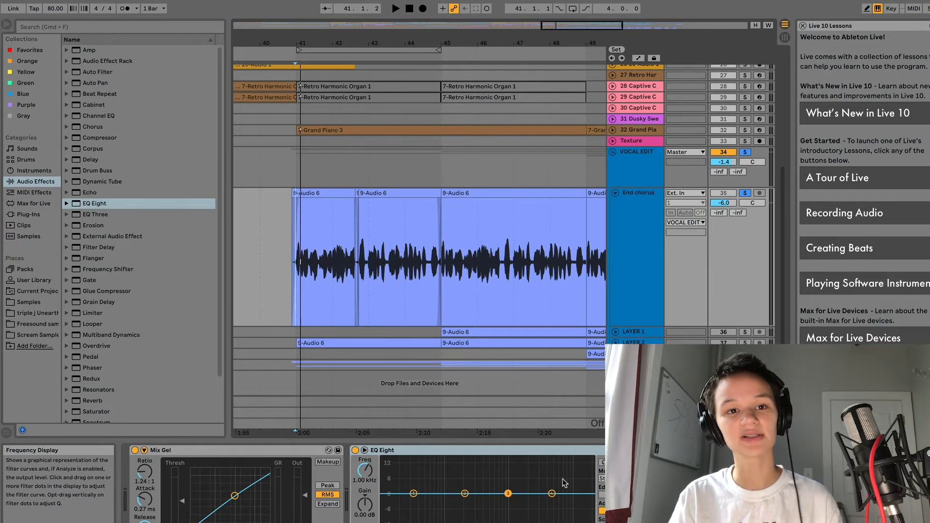
{"action": "left_click", "coordinate": [297, 279]}
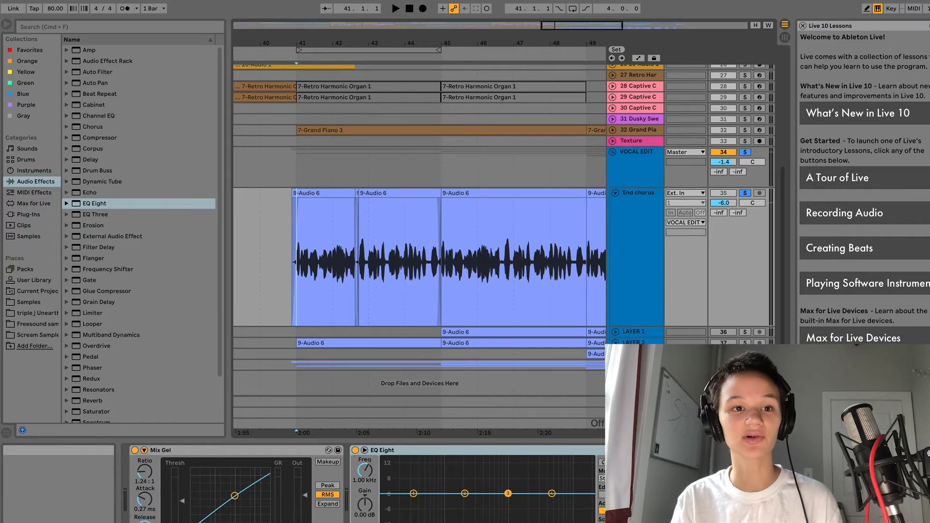
Step: Make EQ Eight band 1 a low cut and sweep its frequency toward 62.5 Hz during playback
{"action": "left_click", "coordinate": [393, 522]}
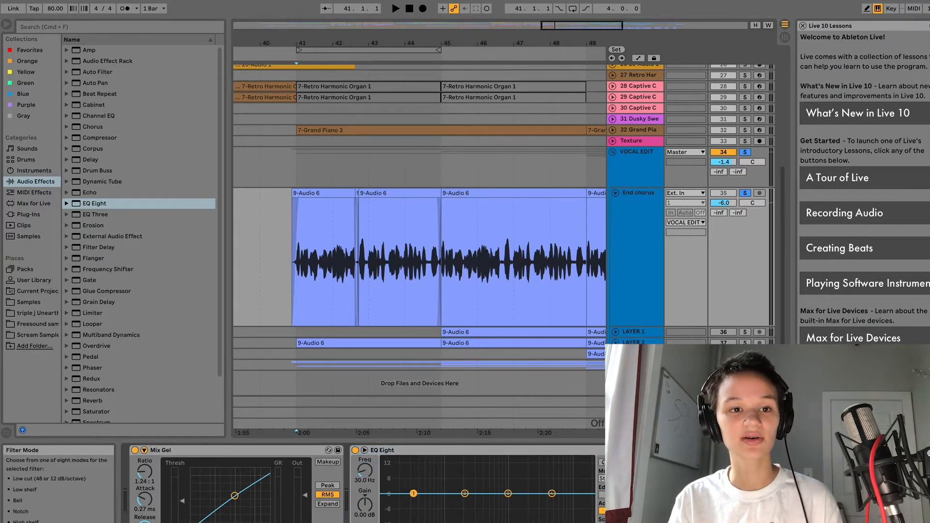
{"action": "left_click", "coordinate": [393, 522]}
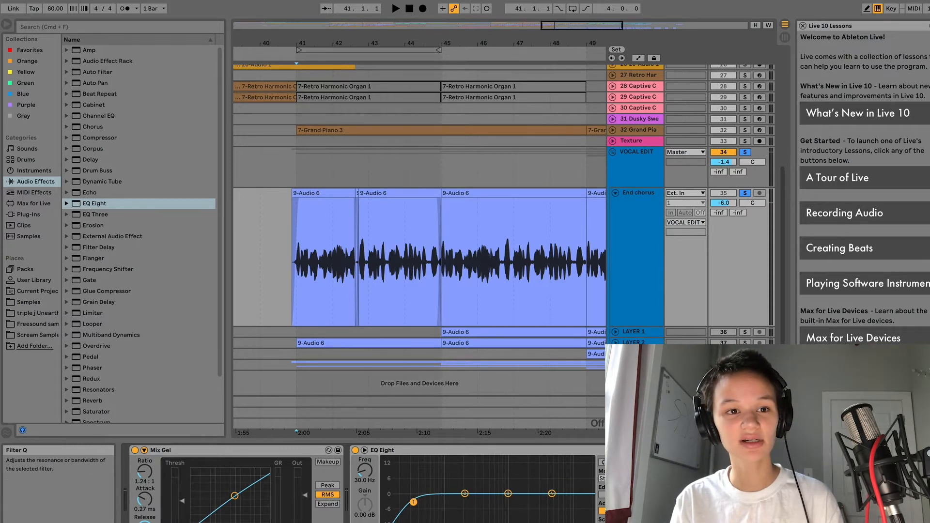
{"action": "left_click", "coordinate": [301, 301]}
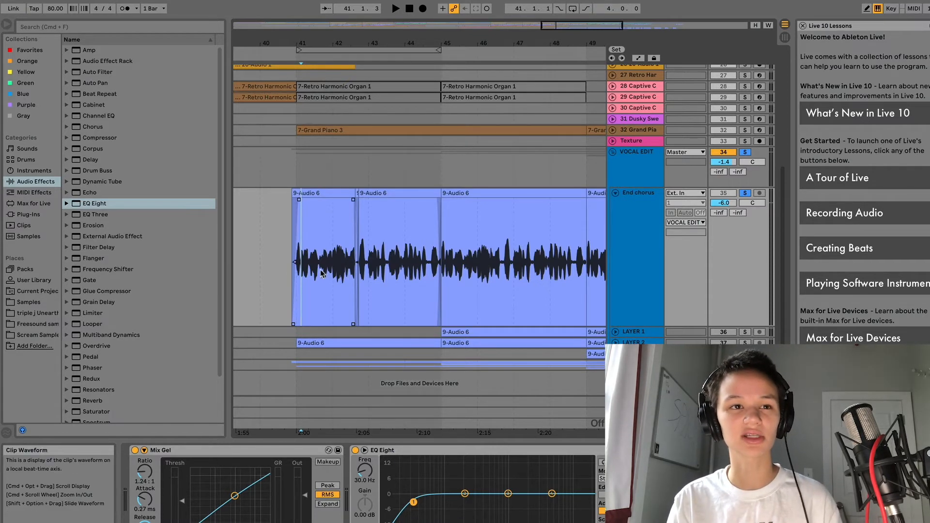
{"action": "key", "text": "space"}
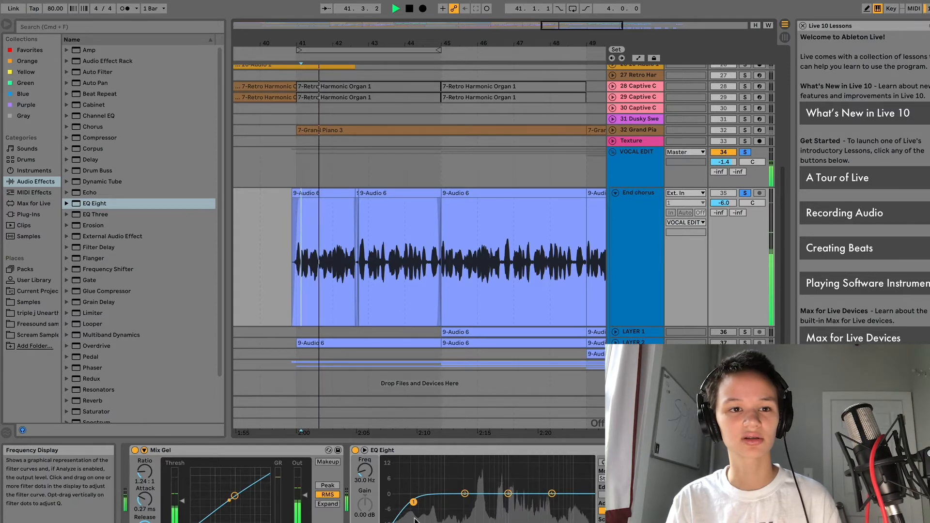
{"action": "left_click_drag", "start_coordinate": [414, 510], "coordinate": [453, 502]}
{"action": "left_click_drag", "start_coordinate": [365, 470], "coordinate": [365, 446]}
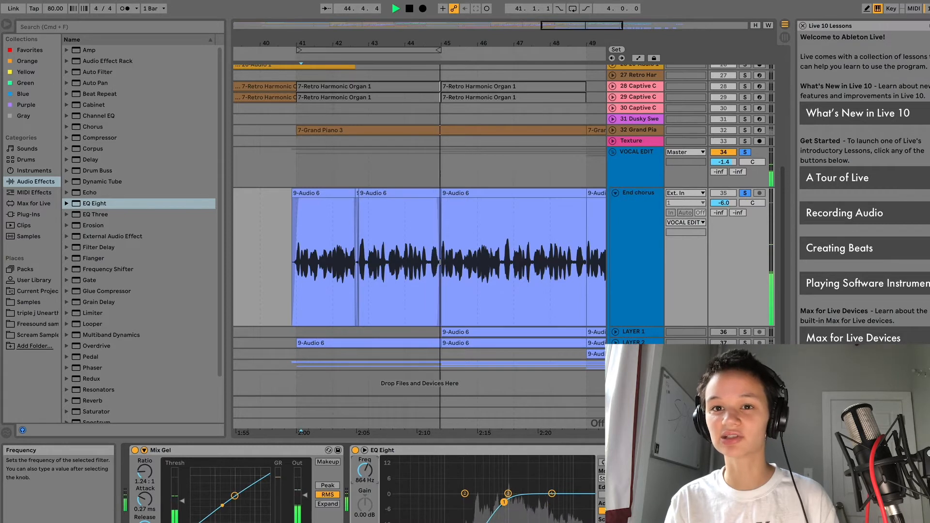
{"action": "left_click_drag", "start_coordinate": [365, 470], "coordinate": [365, 503]}
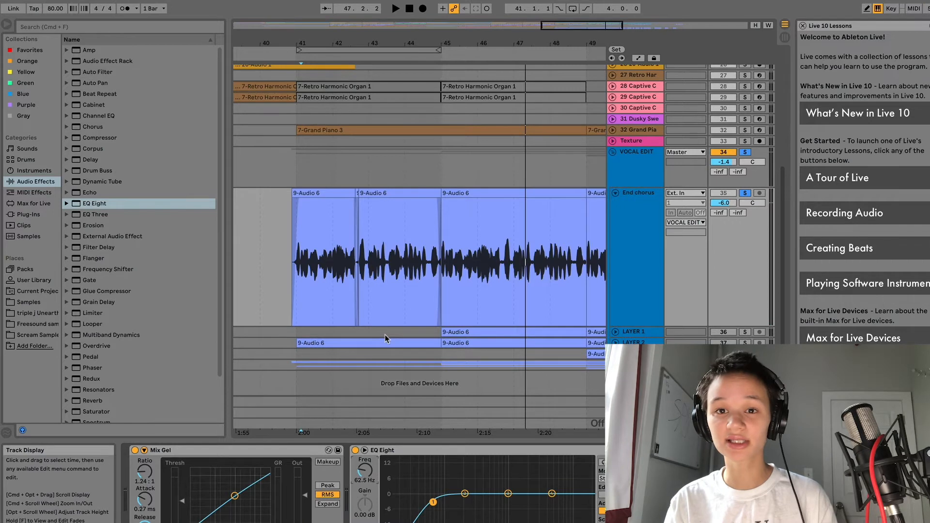
{"action": "left_click", "coordinate": [465, 494]}
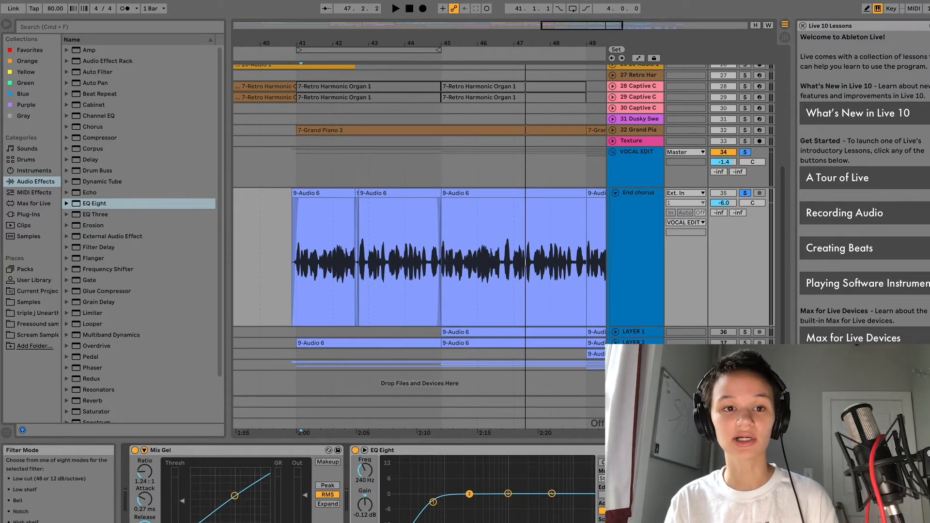
{"action": "left_click", "coordinate": [552, 493]}
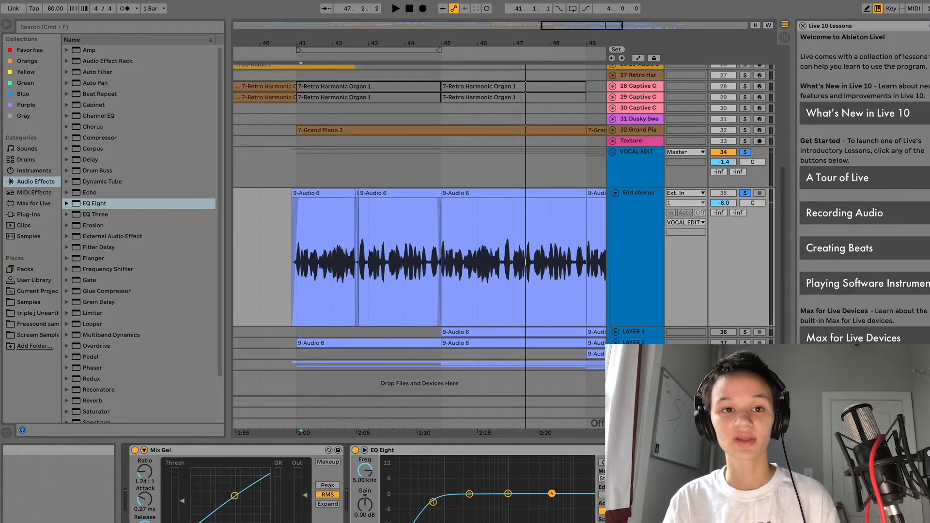
{"action": "left_click", "coordinate": [296, 287]}
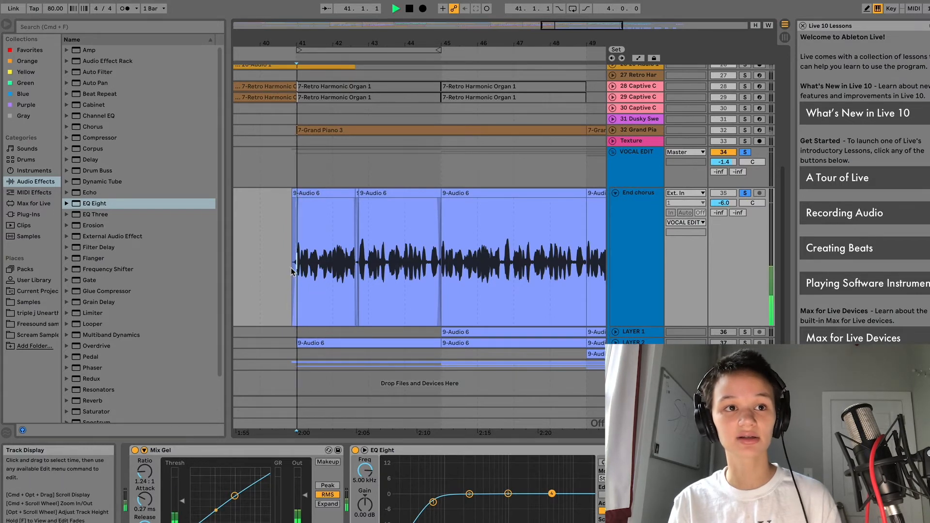
Step: While looping playback, cut EQ Eight band 2 to -2.85 dB at 352 Hz
{"action": "key", "text": "space"}
{"action": "left_click_drag", "start_coordinate": [470, 497], "coordinate": [466, 494]}
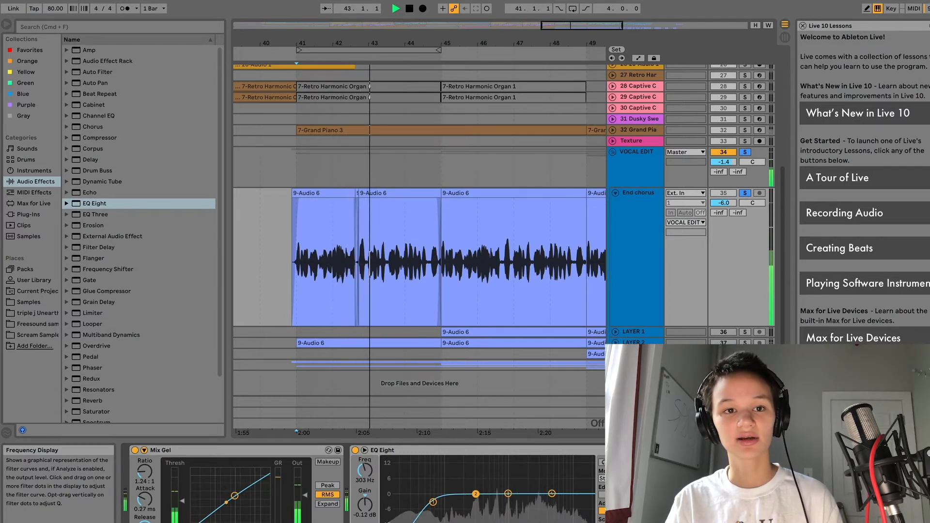
{"action": "left_click_drag", "start_coordinate": [475, 499], "coordinate": [480, 504]}
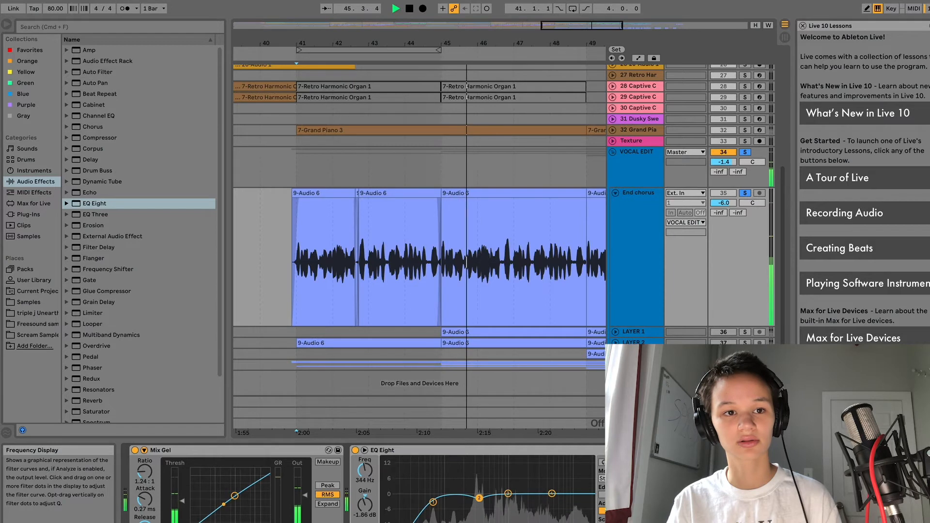
{"action": "left_click_drag", "start_coordinate": [479, 501], "coordinate": [480, 500]}
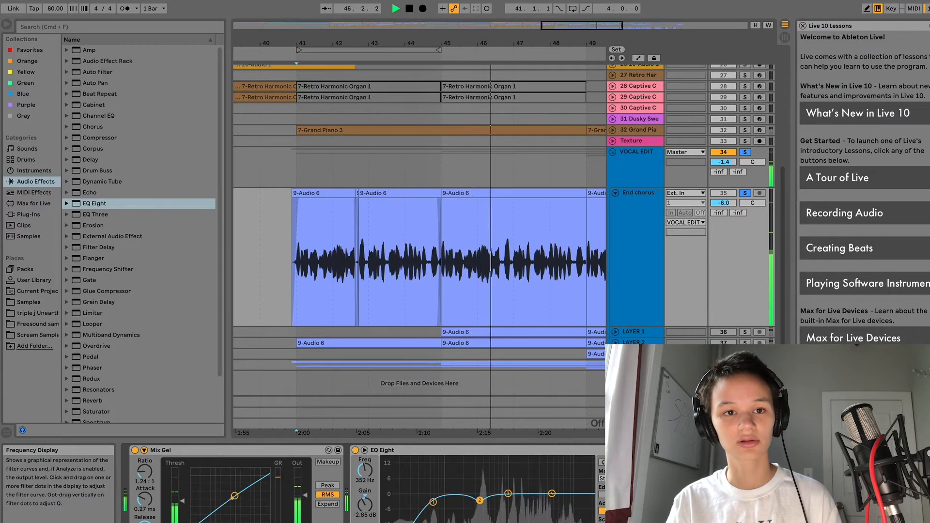
{"action": "key", "text": "space"}
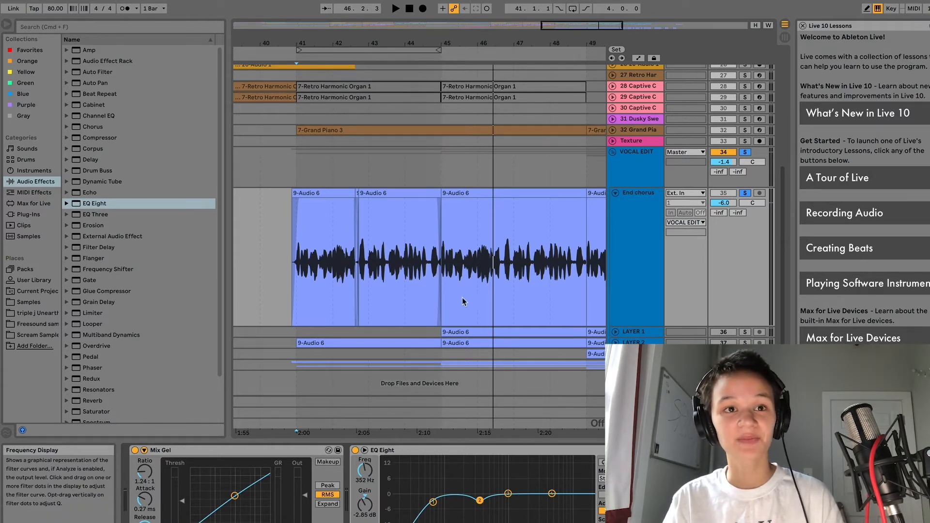
Step: Boost EQ Eight band 4 by about 2.6 dB at 6.39 kHz while listening
{"action": "left_click", "coordinate": [552, 495]}
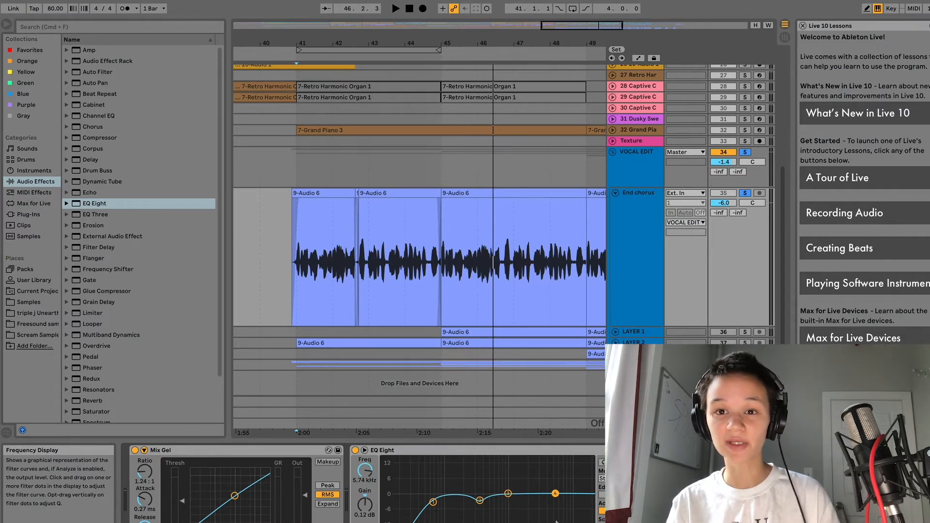
{"action": "key", "text": "space"}
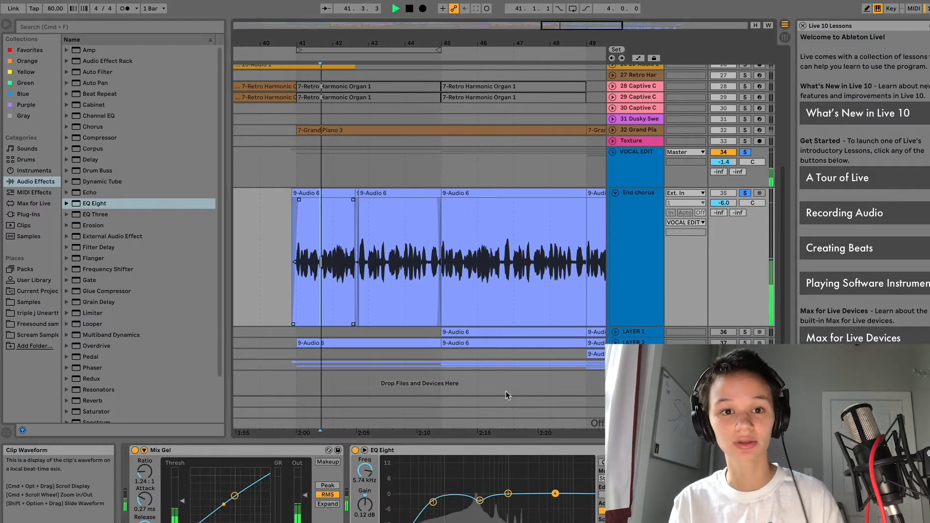
{"action": "left_click_drag", "start_coordinate": [555, 494], "coordinate": [559, 488]}
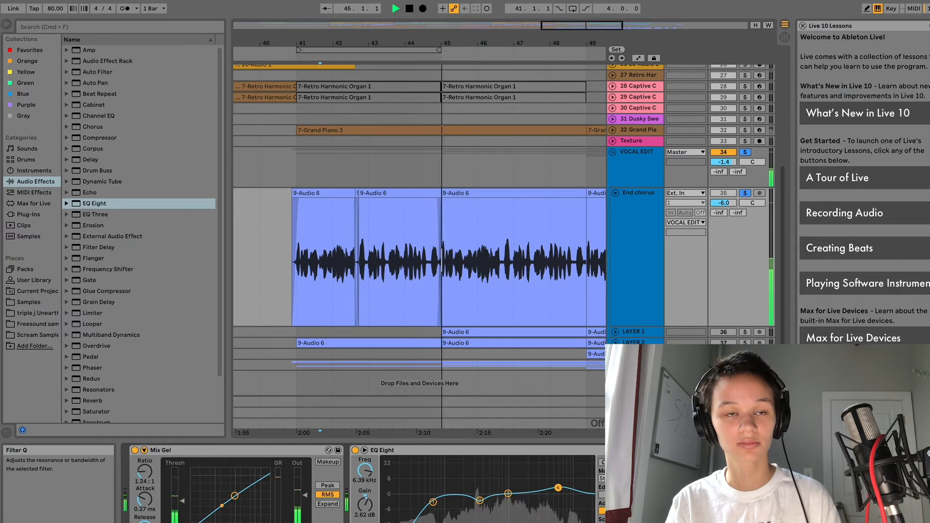
{"action": "key", "text": "space"}
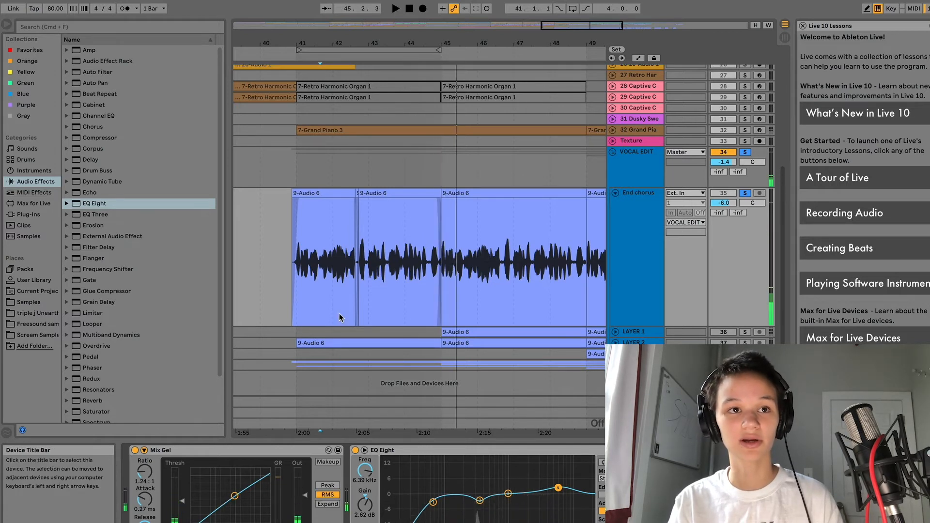
{"action": "left_click", "coordinate": [299, 269]}
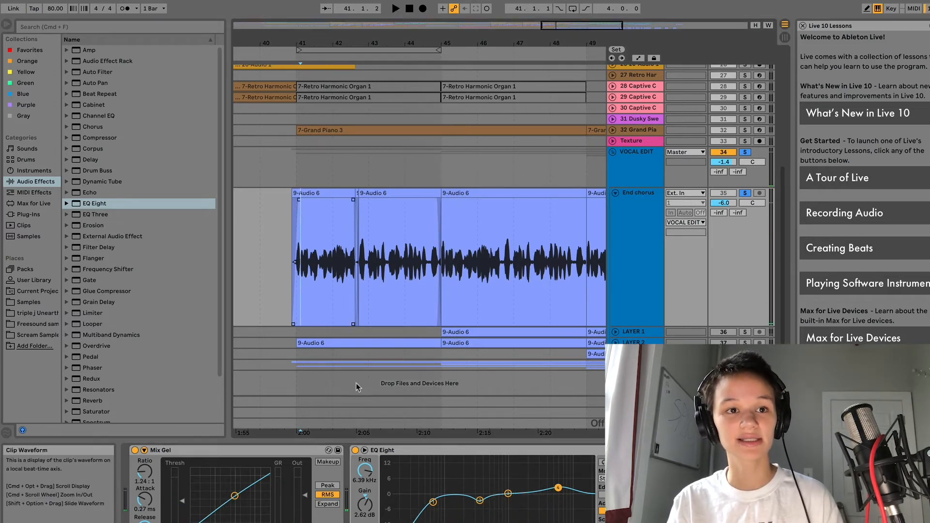
{"action": "left_click", "coordinate": [356, 450]}
{"action": "key", "text": "space"}
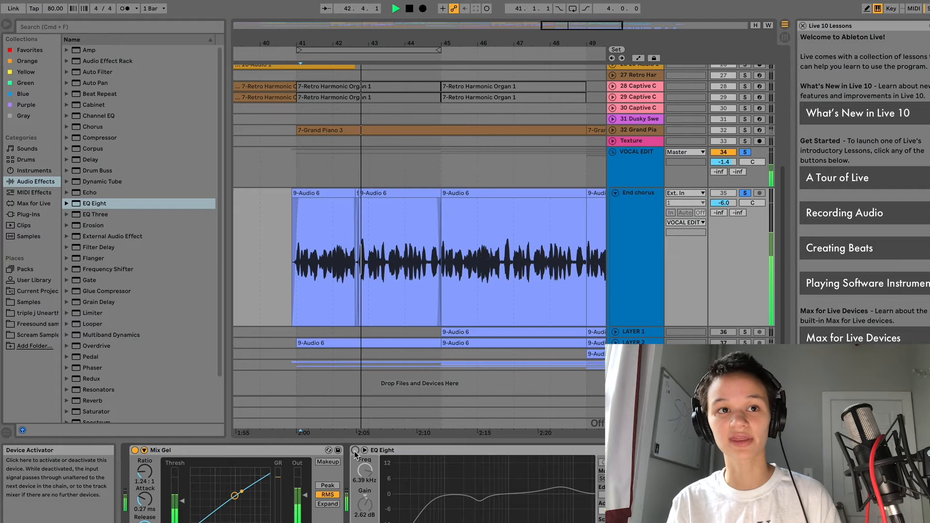
{"action": "left_click", "coordinate": [355, 451]}
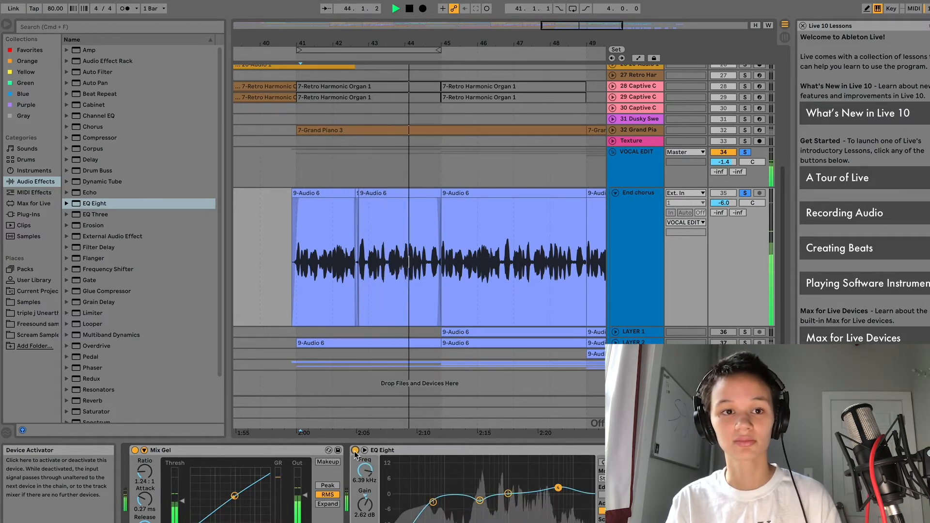
{"action": "key", "text": "space"}
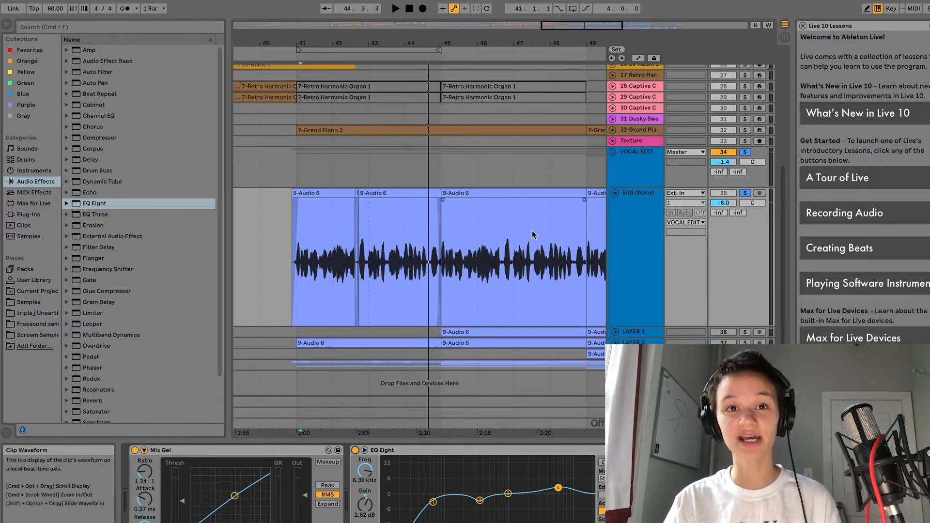
{"action": "left_click", "coordinate": [248, 283]}
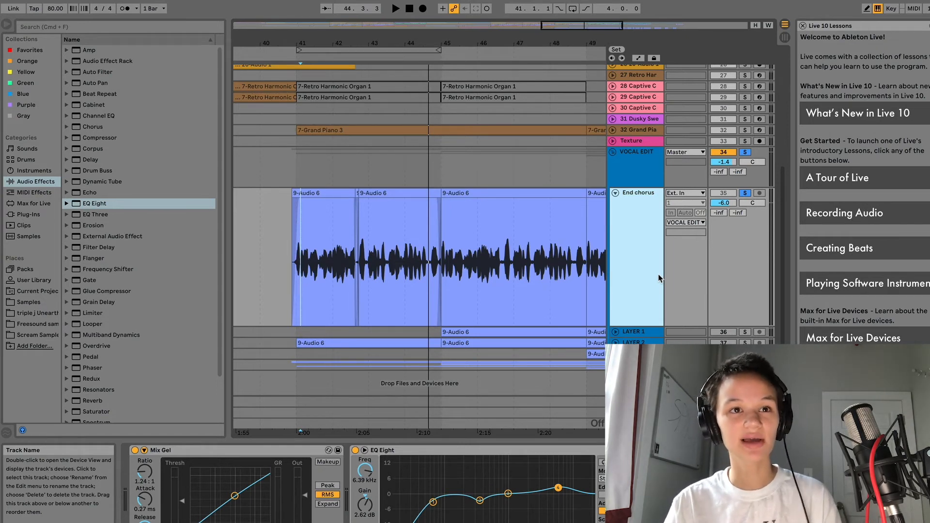
Step: Drag Waves DeEsser Stereo from Plug-Ins onto the End chorus track and reposition its window
{"action": "left_click", "coordinate": [44, 215]}
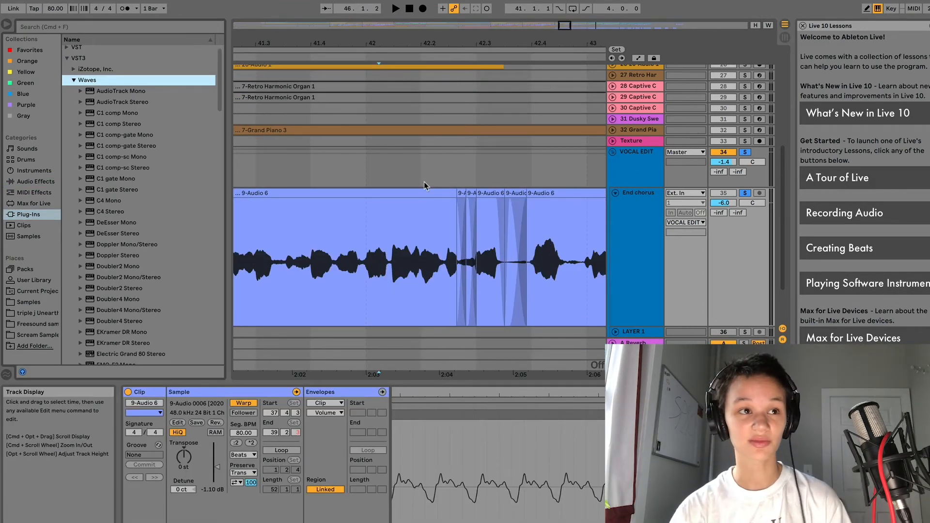
{"action": "left_click", "coordinate": [650, 277]}
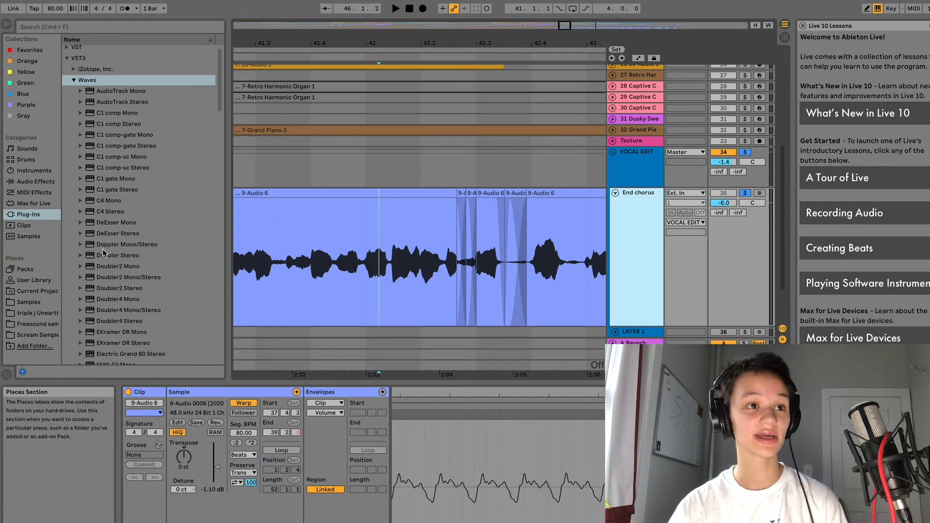
{"action": "left_click_drag", "start_coordinate": [127, 236], "coordinate": [544, 321]}
{"action": "left_click", "coordinate": [454, 322]}
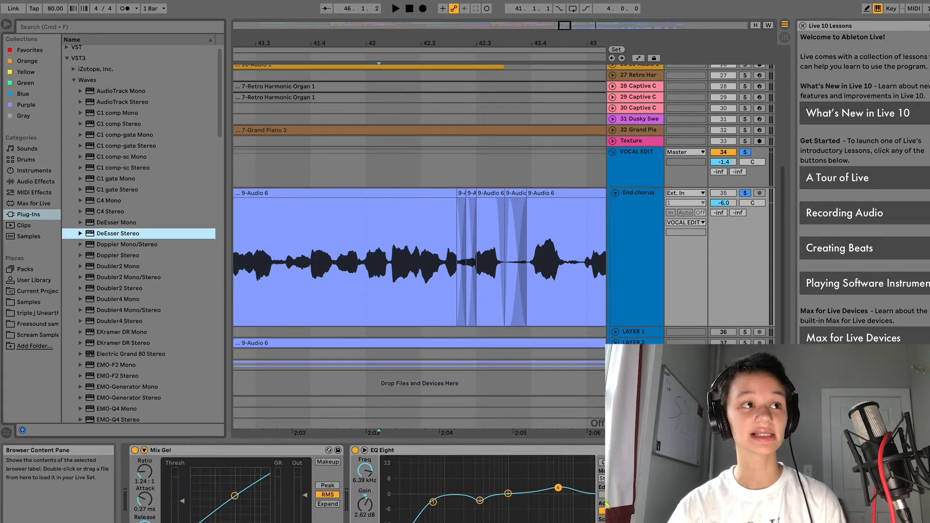
{"action": "left_click_drag", "start_coordinate": [150, 15], "coordinate": [85, 45]}
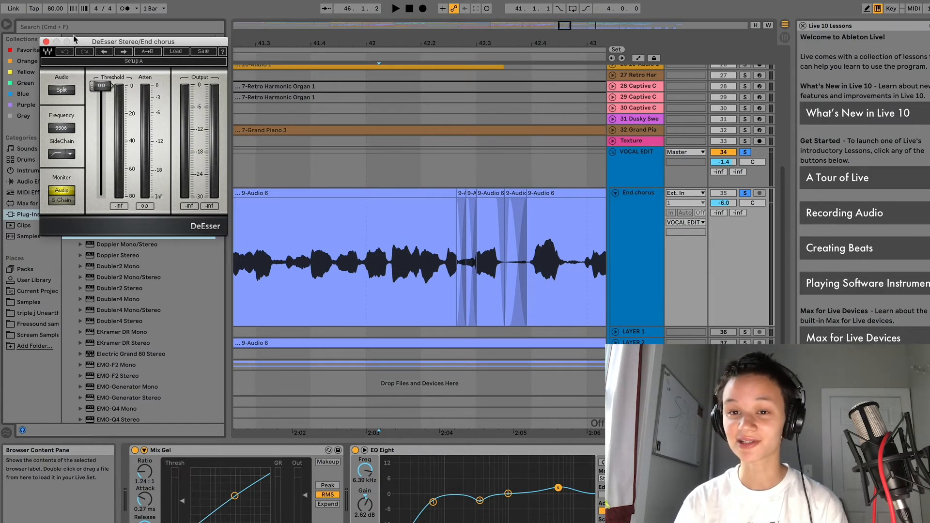
Step: During playback, lower the DeEsser Threshold and settle it at about -19.8 dB
{"action": "key", "text": "space"}
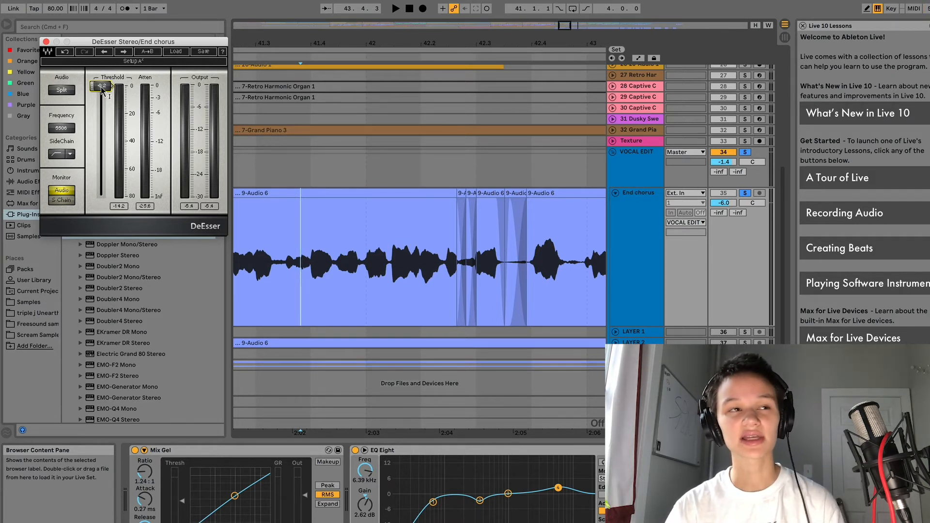
{"action": "key", "text": "space"}
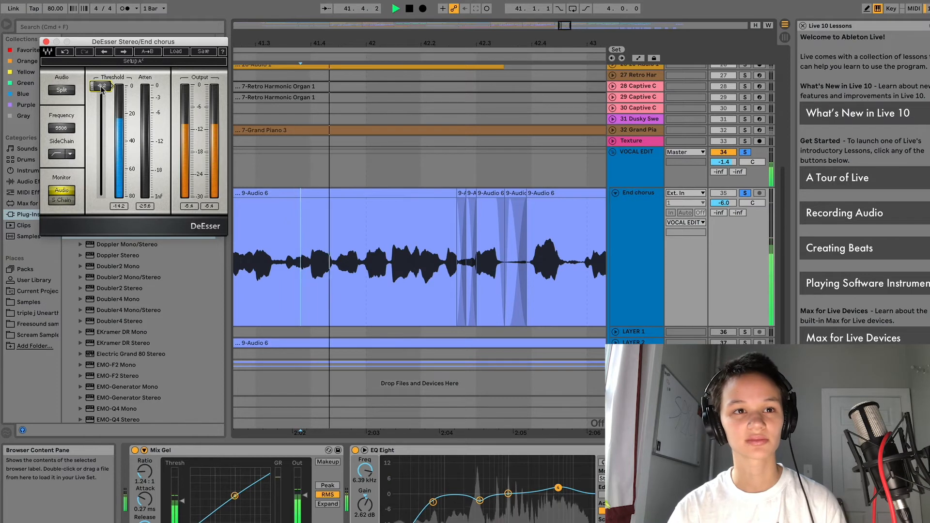
{"action": "left_click_drag", "start_coordinate": [102, 90], "coordinate": [101, 106]}
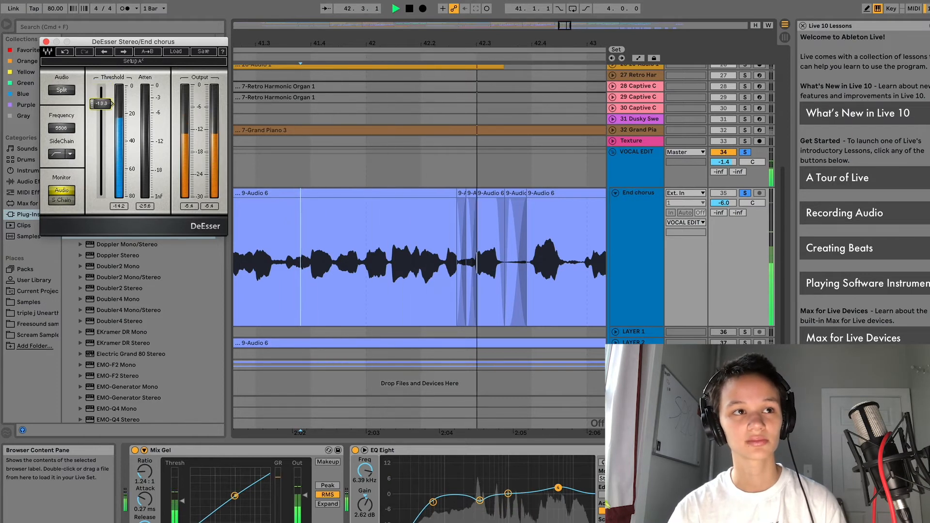
{"action": "left_click_drag", "start_coordinate": [102, 106], "coordinate": [101, 112]}
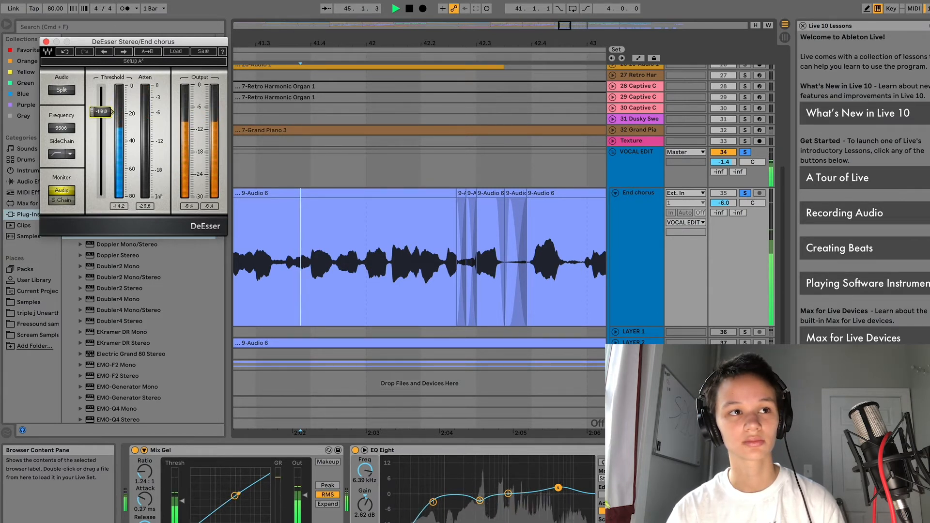
{"action": "left_click_drag", "start_coordinate": [102, 112], "coordinate": [101, 114]}
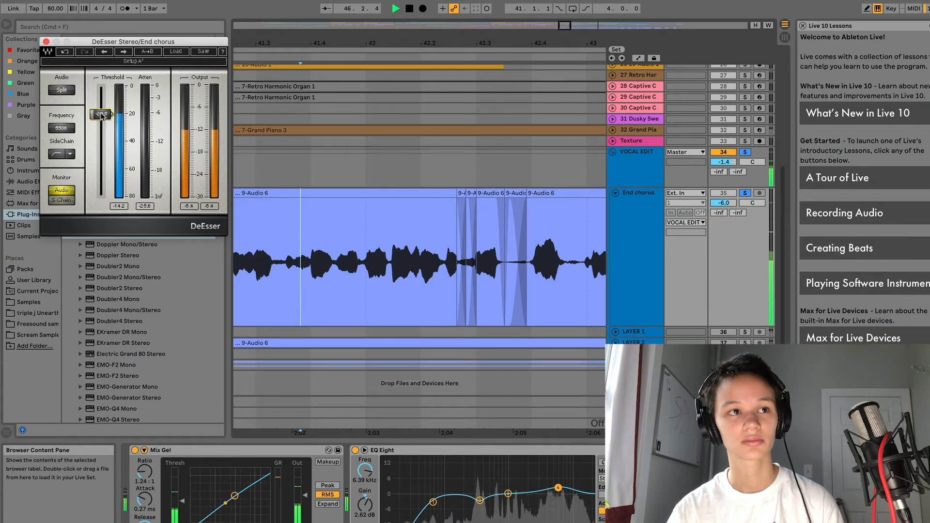
{"action": "key", "text": "space"}
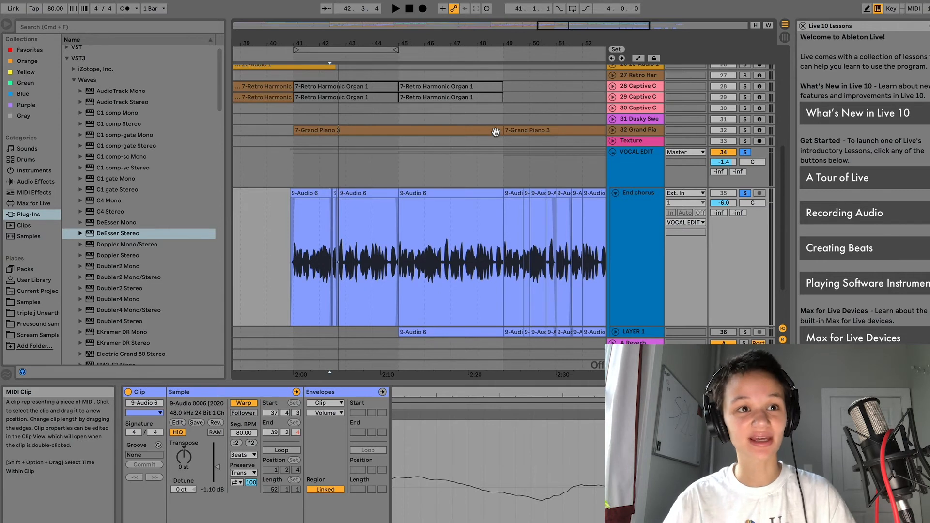
Step: During playback, raise the End chorus Send A (A-Reverb) from -inf to -32 dB
{"action": "key", "text": "space"}
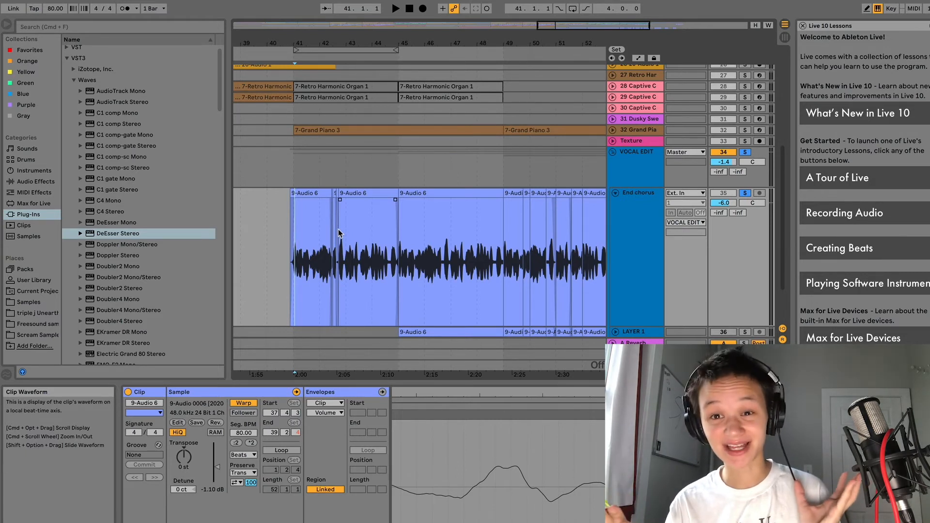
{"action": "scroll", "coordinate": [340, 233], "scroll_direction": "left", "scroll_amount": 1}
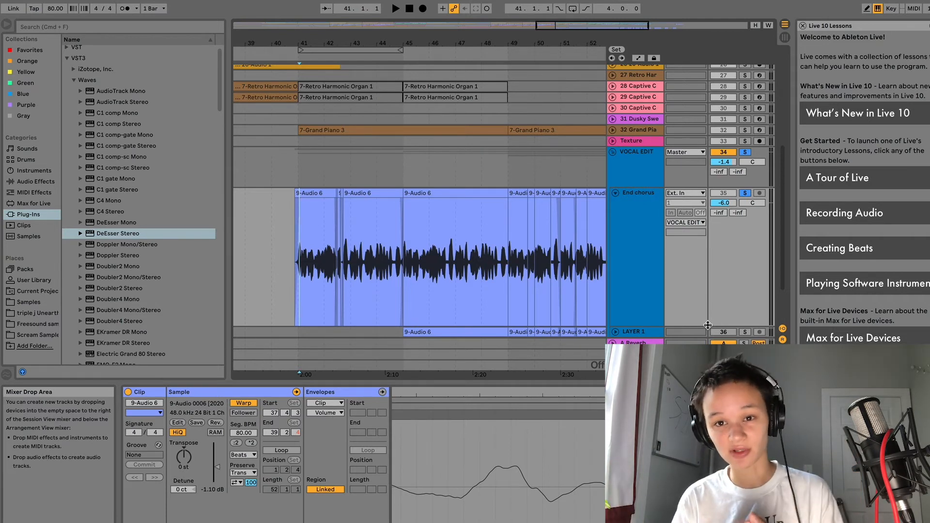
{"action": "left_click", "coordinate": [718, 216]}
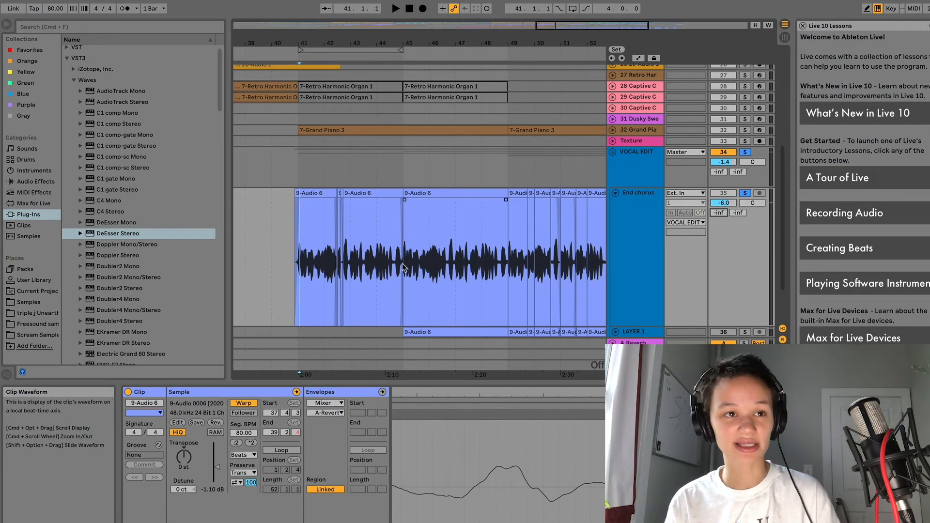
{"action": "key", "text": "space"}
{"action": "mouse_move", "coordinate": [720, 215]}
{"action": "left_mouse_down"}
{"action": "mouse_move", "coordinate": [720, 191]}
{"action": "mouse_move", "coordinate": [721, 213]}
{"action": "left_mouse_up"}
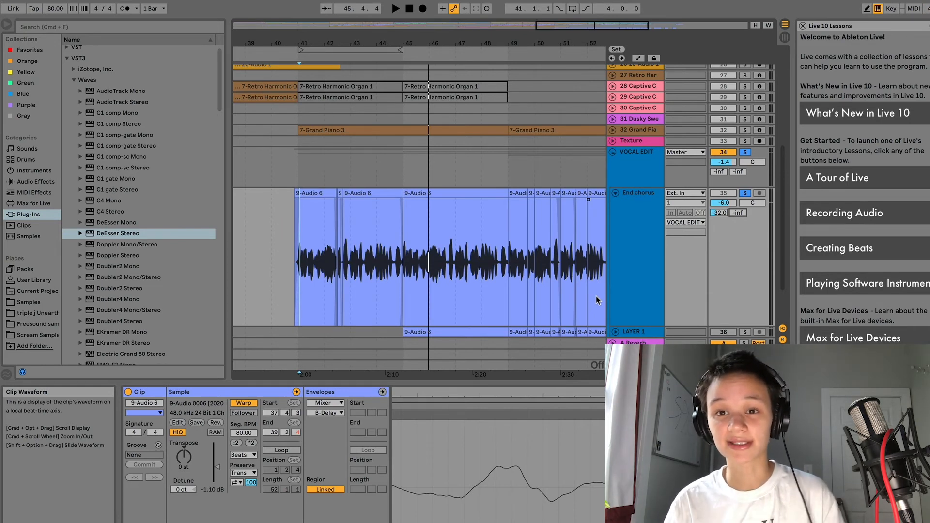
Step: Raise End chorus Send B (B-Delay) to -56 dB, then show the track's device chain
{"action": "key", "text": "space"}
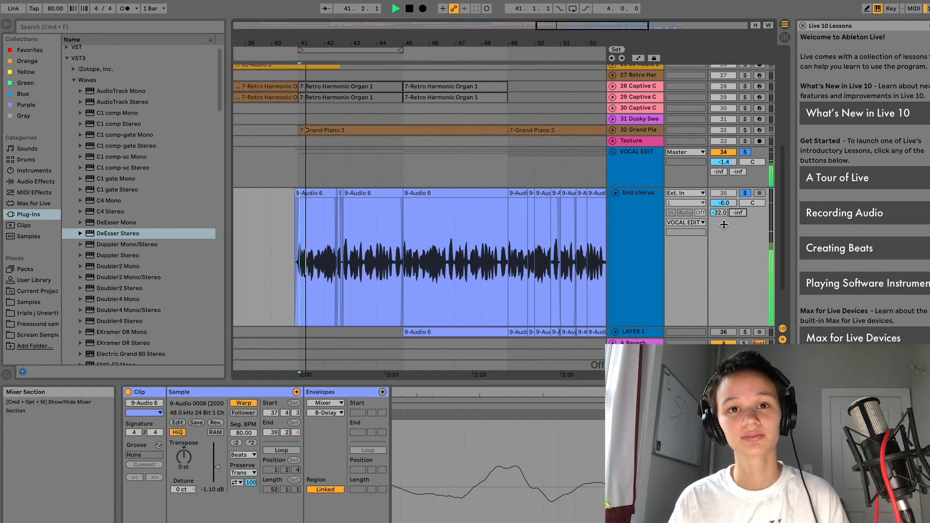
{"action": "mouse_move", "coordinate": [738, 213]}
{"action": "left_mouse_down"}
{"action": "mouse_move", "coordinate": [738, 201]}
{"action": "mouse_move", "coordinate": [740, 216]}
{"action": "left_mouse_up"}
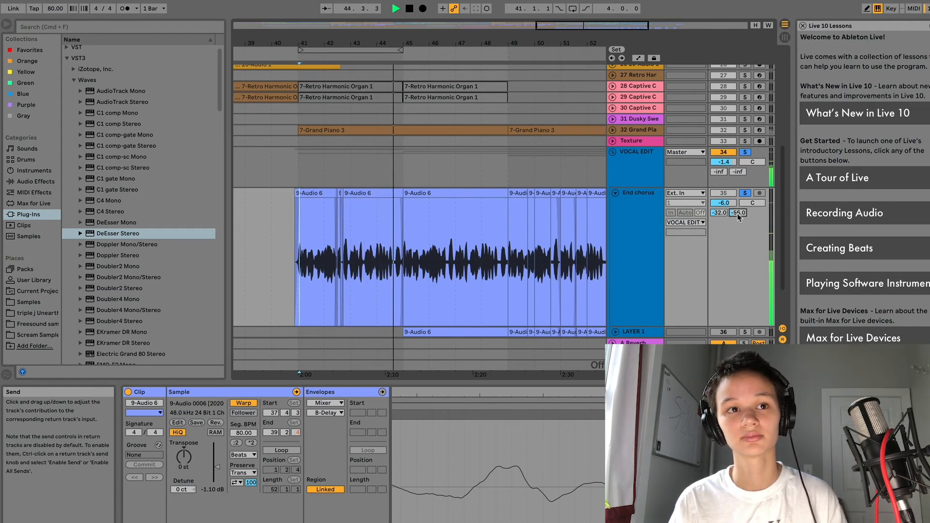
{"action": "key", "text": "space"}
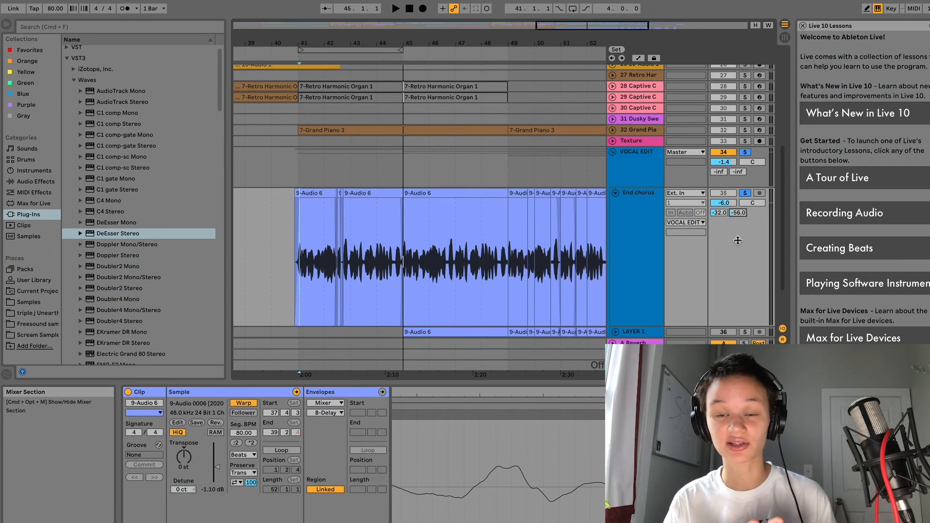
{"action": "left_click", "coordinate": [655, 309]}
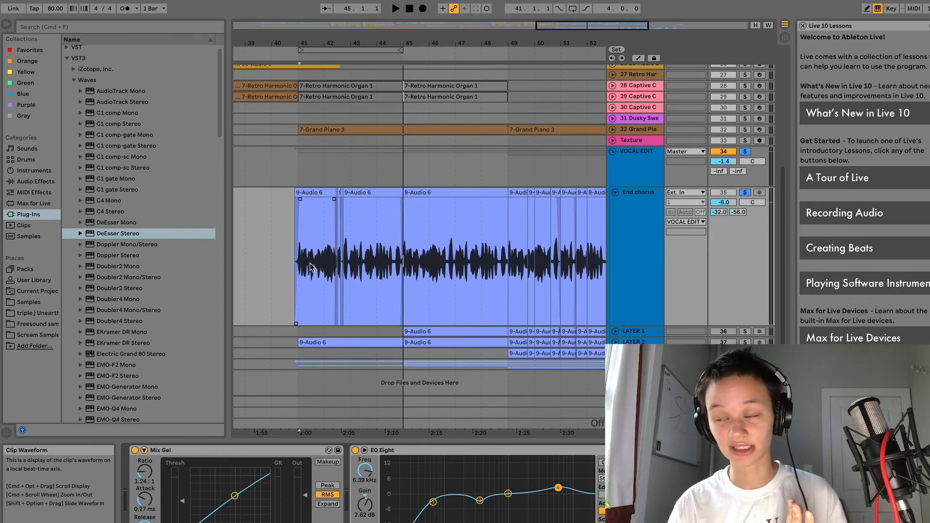
Step: Select the LAYER 1 harmony track and switch its Track Activator on
{"action": "left_click", "coordinate": [419, 247]}
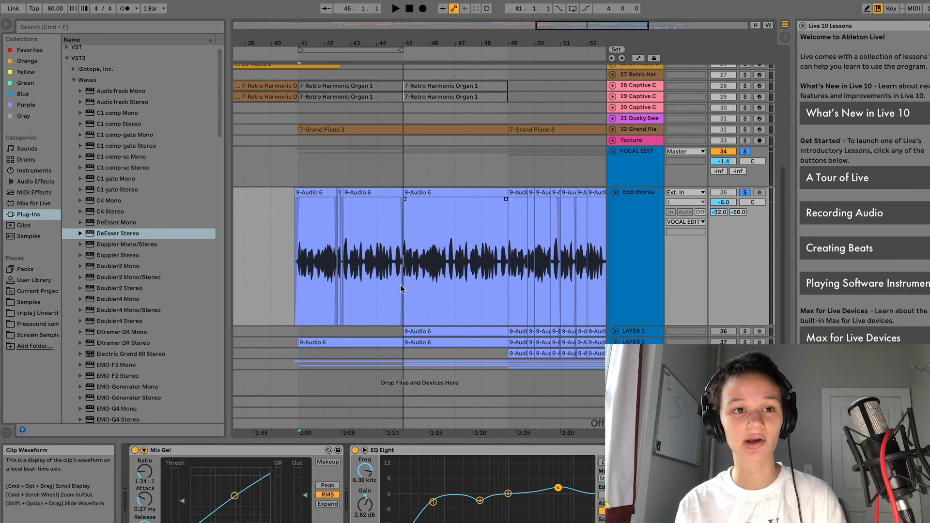
{"action": "left_click", "coordinate": [629, 331]}
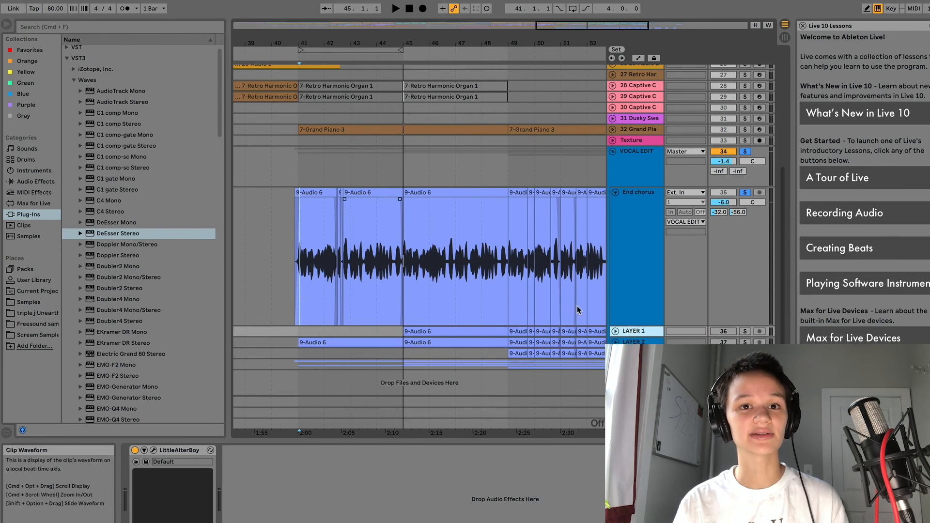
{"action": "left_click", "coordinate": [726, 332]}
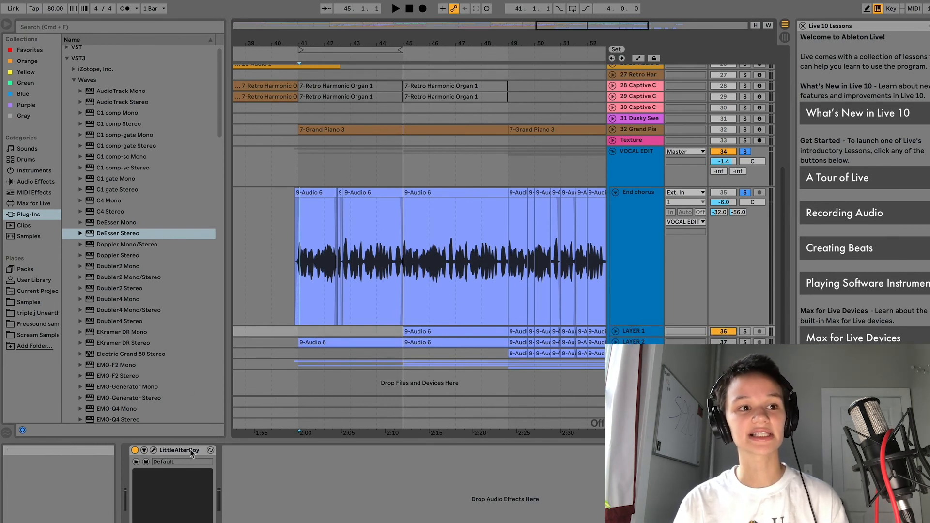
Step: Check and bypass LittleAlterBoy on LAYER 1, then unfold LAYER 1 to show its waveform
{"action": "left_click", "coordinate": [154, 451]}
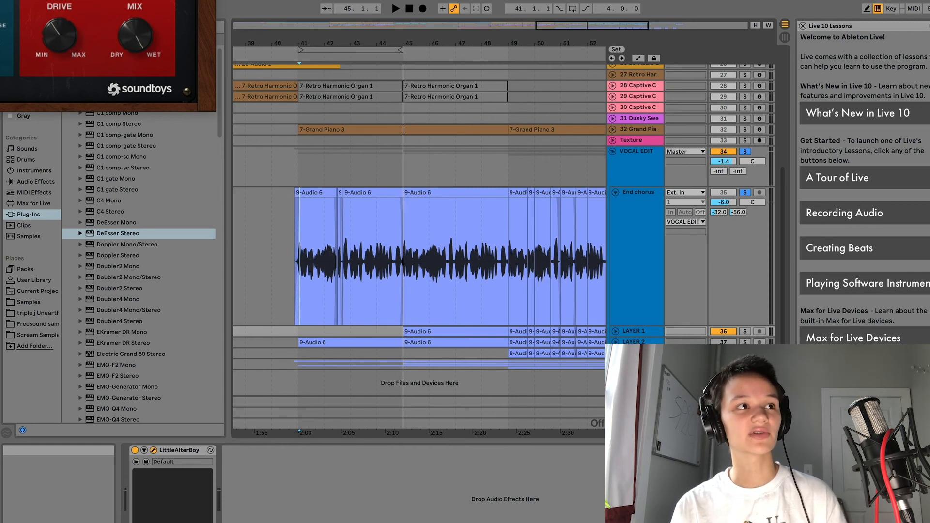
{"action": "key", "text": "super+w"}
{"action": "left_click", "coordinate": [135, 451]}
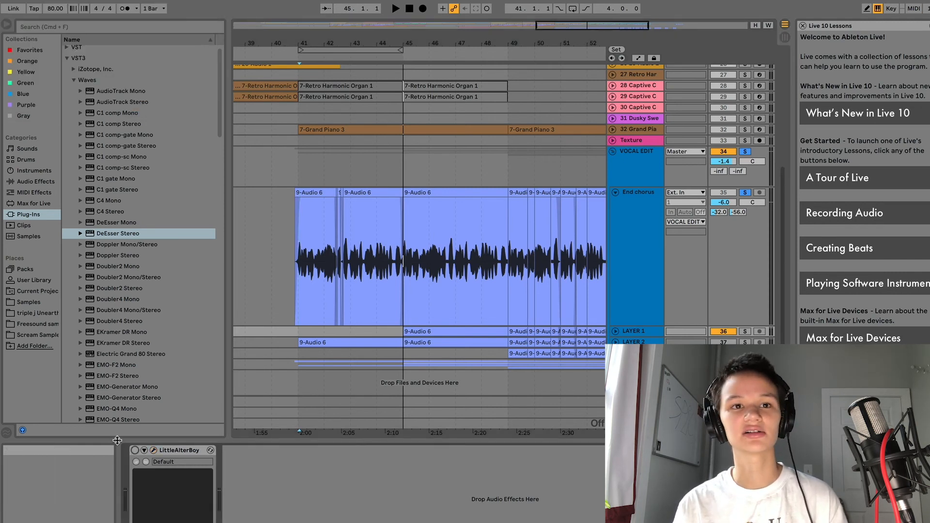
{"action": "left_click", "coordinate": [615, 332]}
{"action": "scroll", "coordinate": [623, 291], "scroll_direction": "down", "scroll_amount": 2}
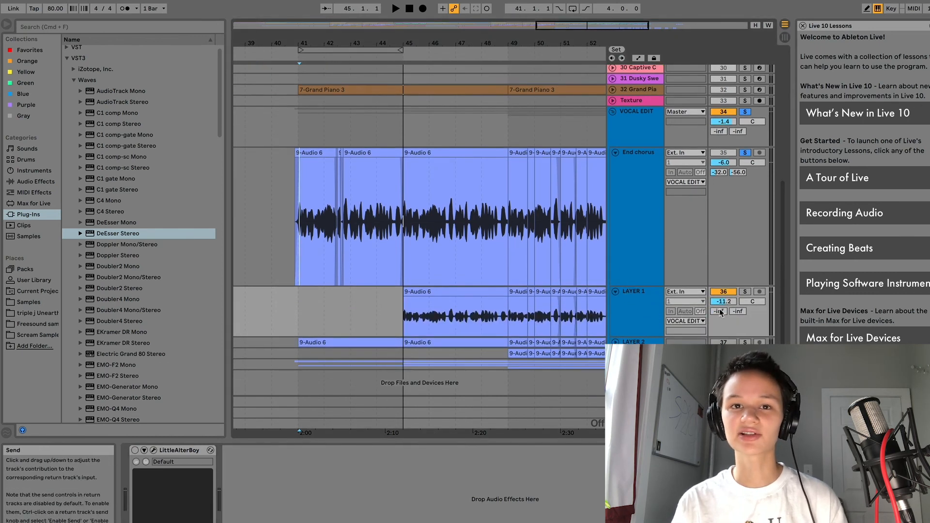
Step: Raise LAYER 1's Send A to 0, lower its volume to -12.8, and re-enable LittleAlterBoy
{"action": "left_click_drag", "start_coordinate": [719, 311], "coordinate": [720, 271]}
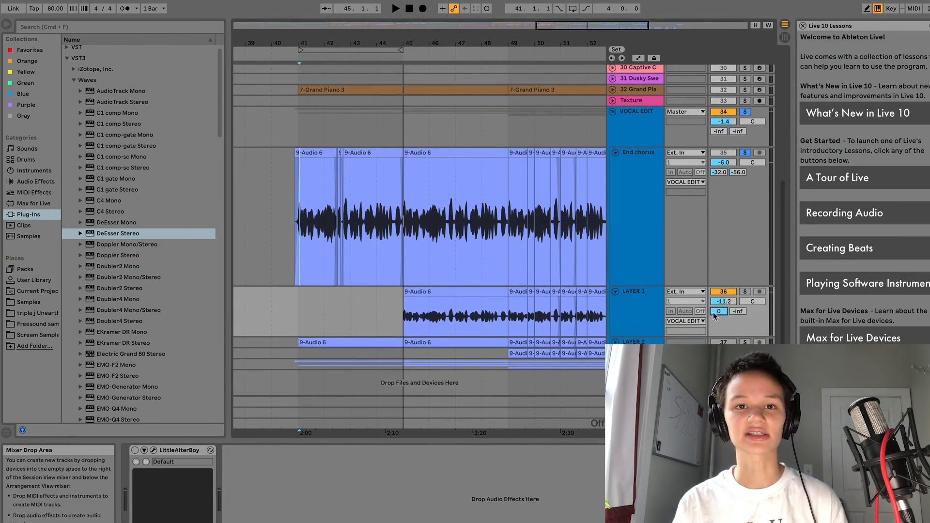
{"action": "key", "text": "space"}
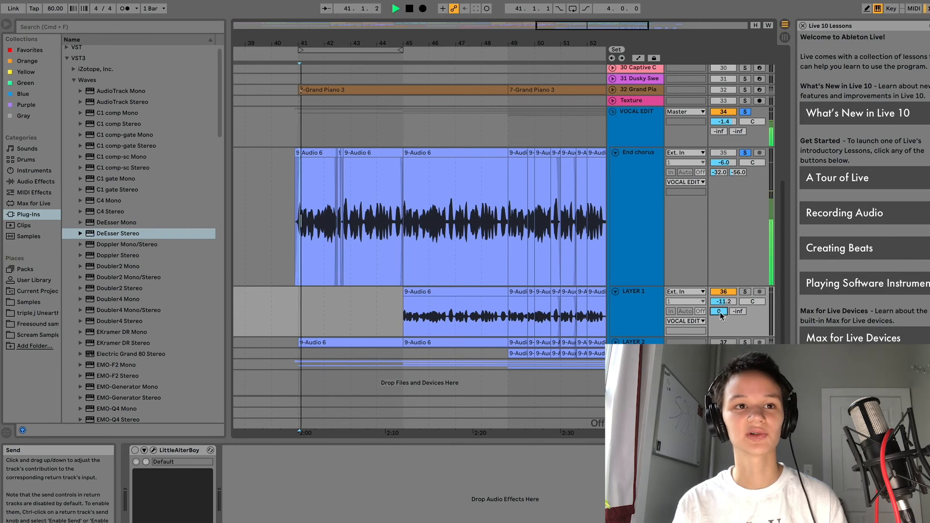
{"action": "left_click", "coordinate": [407, 266]}
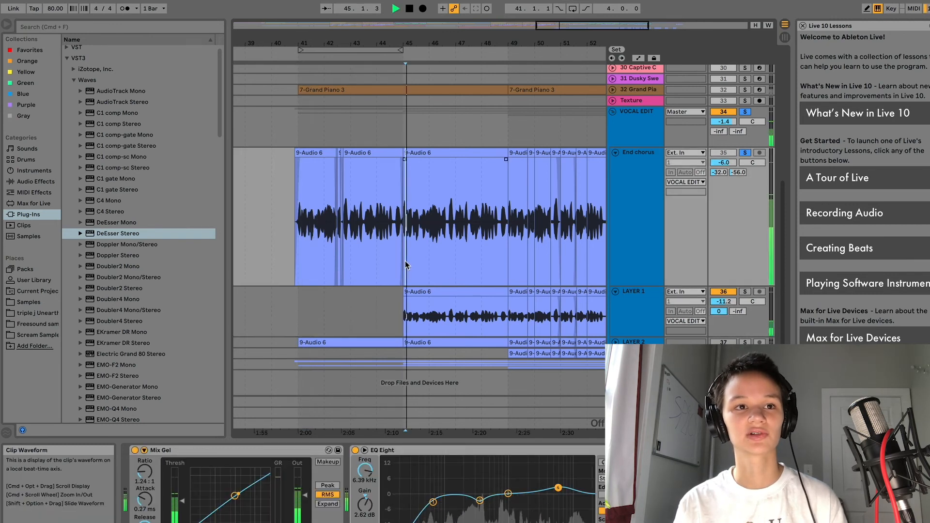
{"action": "left_click_drag", "start_coordinate": [727, 304], "coordinate": [727, 310]}
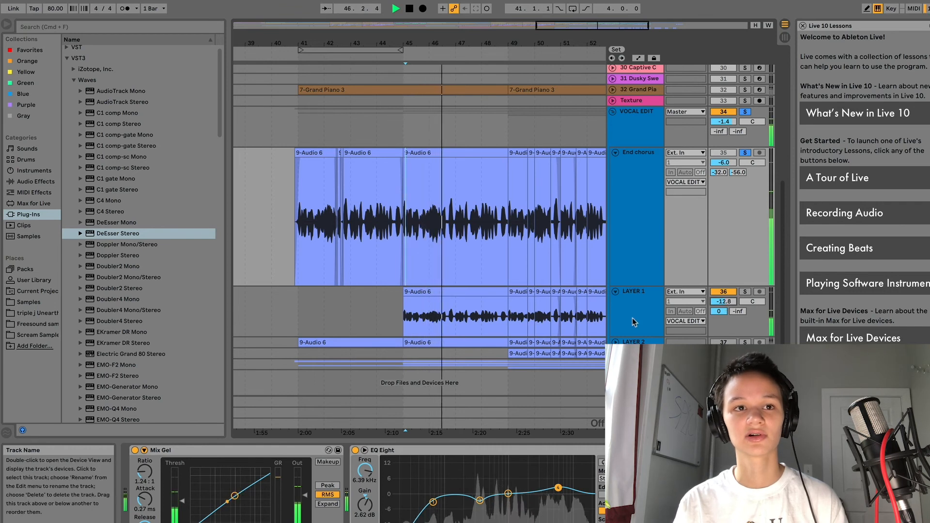
{"action": "left_click", "coordinate": [496, 302]}
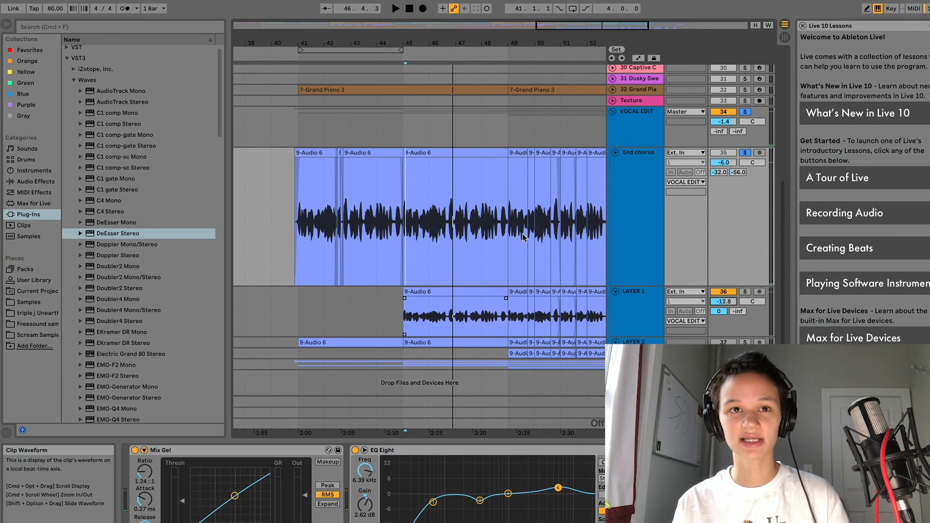
{"action": "left_click", "coordinate": [623, 199]}
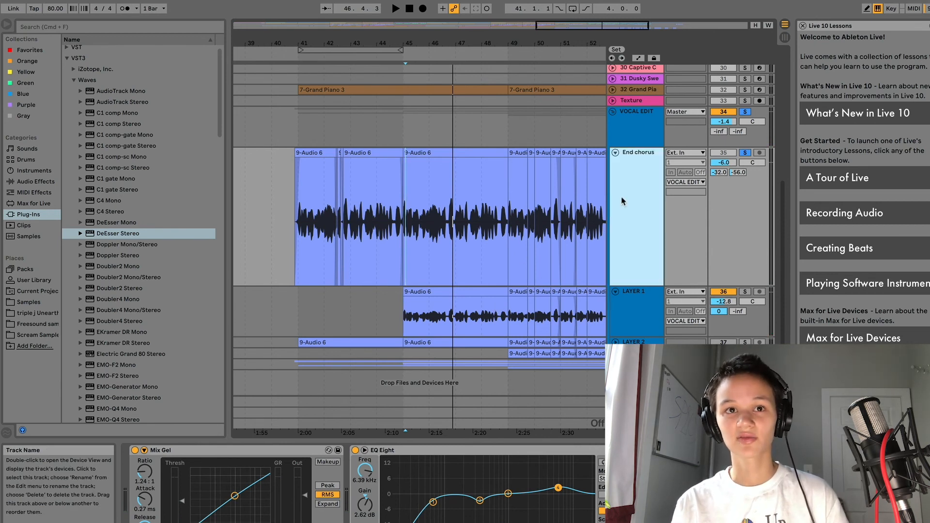
{"action": "left_click", "coordinate": [624, 318]}
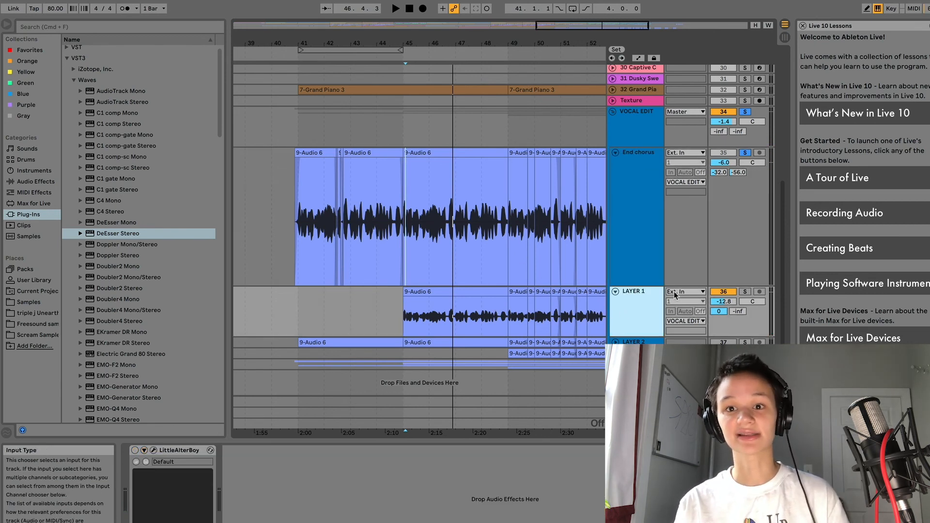
{"action": "left_click", "coordinate": [135, 451]}
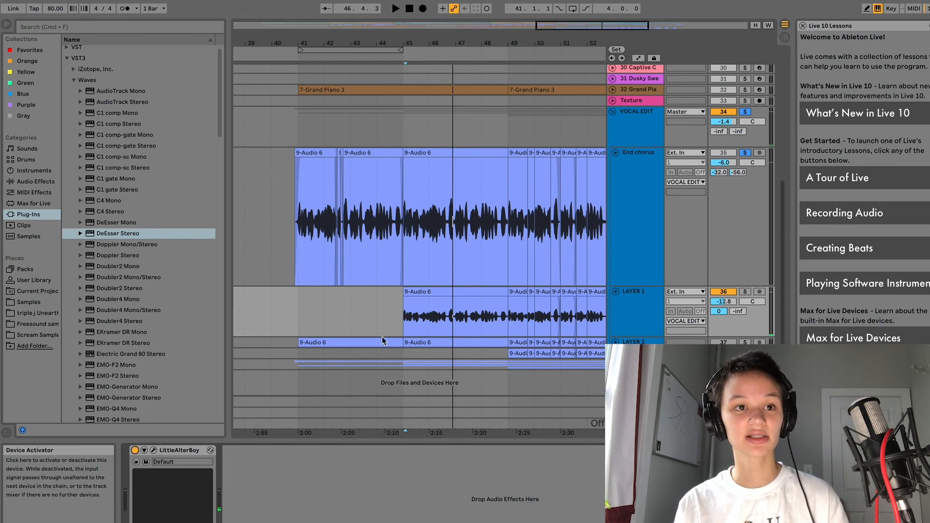
Step: During playback, lower LAYER 1 to -14.7 dB and unfold LAYER 2
{"action": "left_click", "coordinate": [403, 275]}
{"action": "key", "text": "space"}
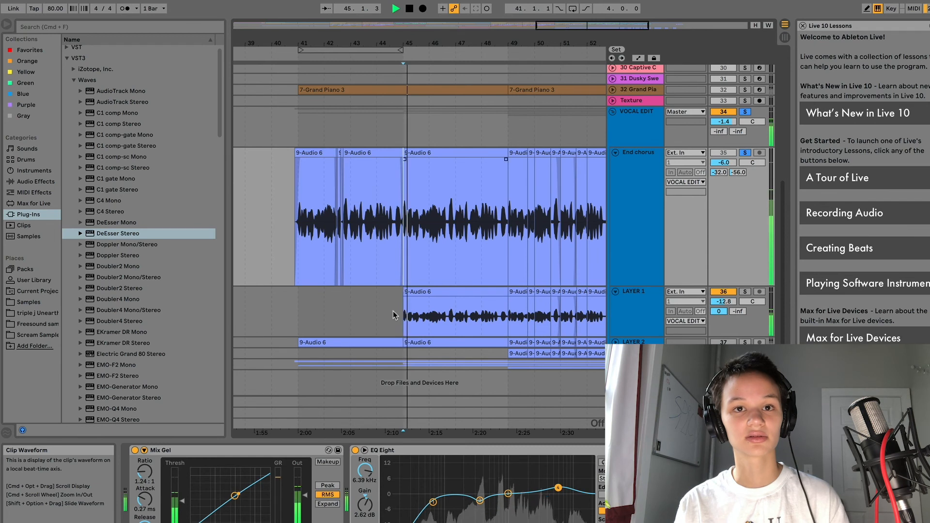
{"action": "left_click_drag", "start_coordinate": [728, 302], "coordinate": [728, 309]}
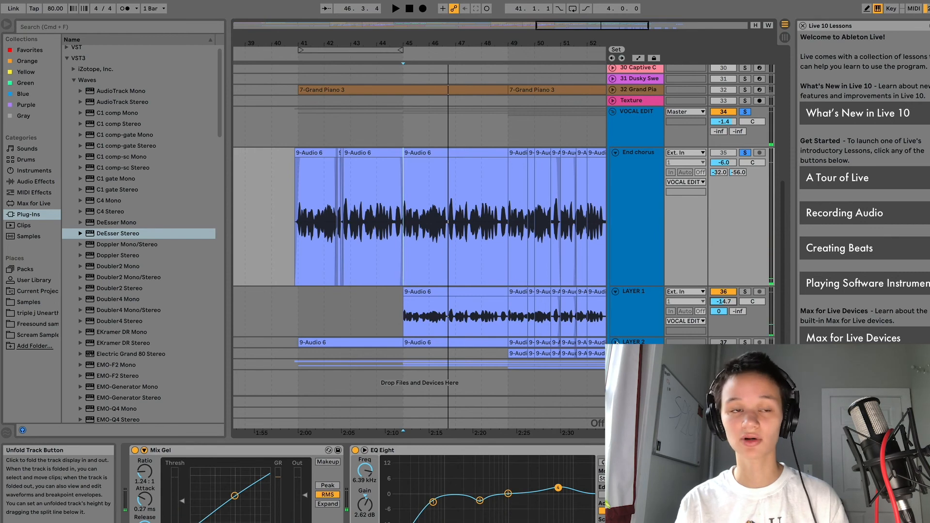
{"action": "left_click", "coordinate": [615, 342]}
{"action": "scroll", "coordinate": [631, 332], "scroll_direction": "down", "scroll_amount": 2}
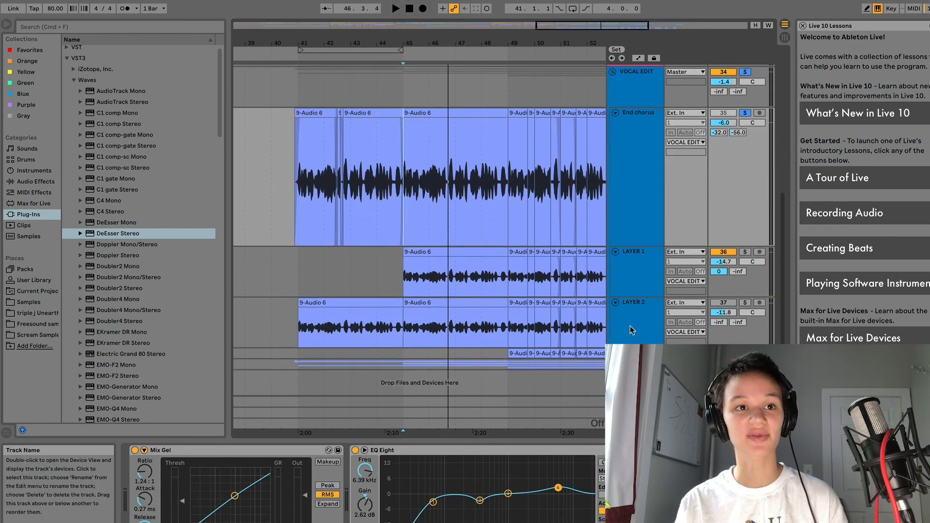
Step: Unfold LAYER 3, raise LAYER 2's Send A to 0, check LittleAlterBoy, and unmute LAYER 2
{"action": "left_click", "coordinate": [661, 329]}
{"action": "left_click", "coordinate": [615, 353]}
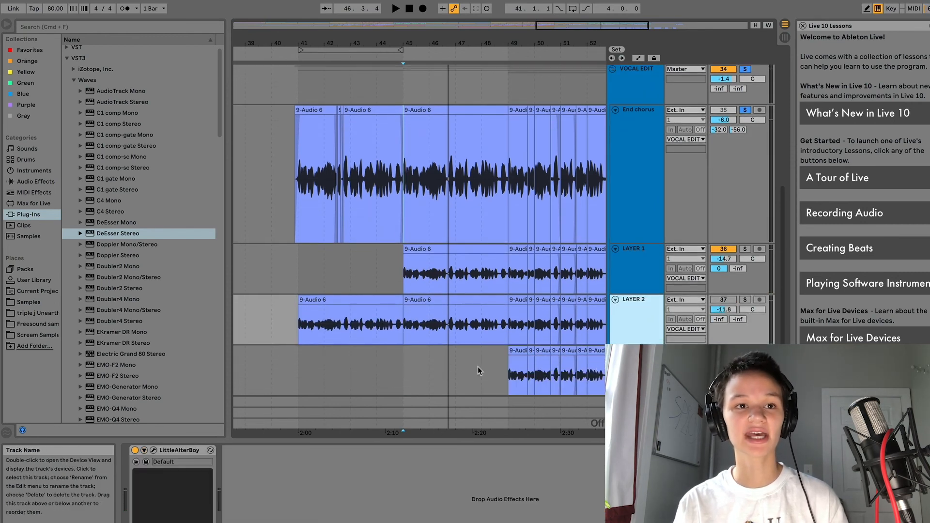
{"action": "left_click_drag", "start_coordinate": [720, 321], "coordinate": [720, 266]}
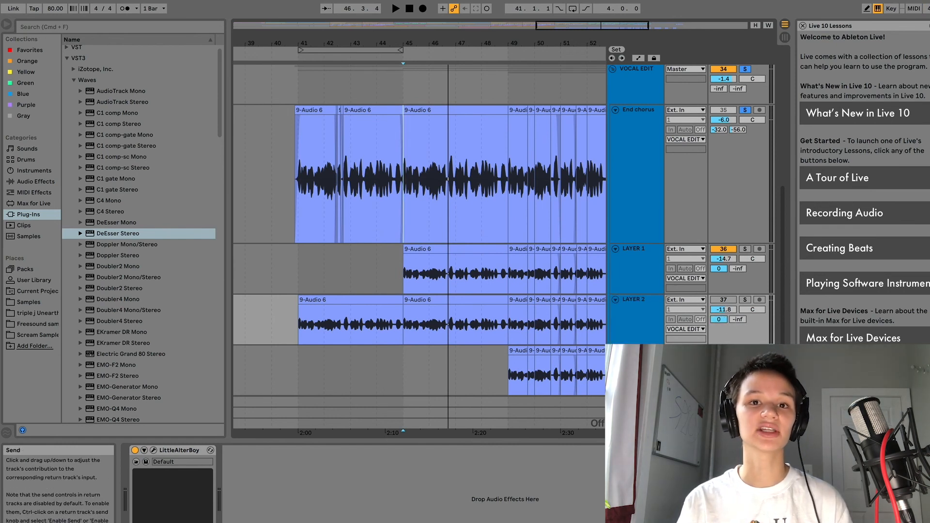
{"action": "left_click", "coordinate": [153, 451]}
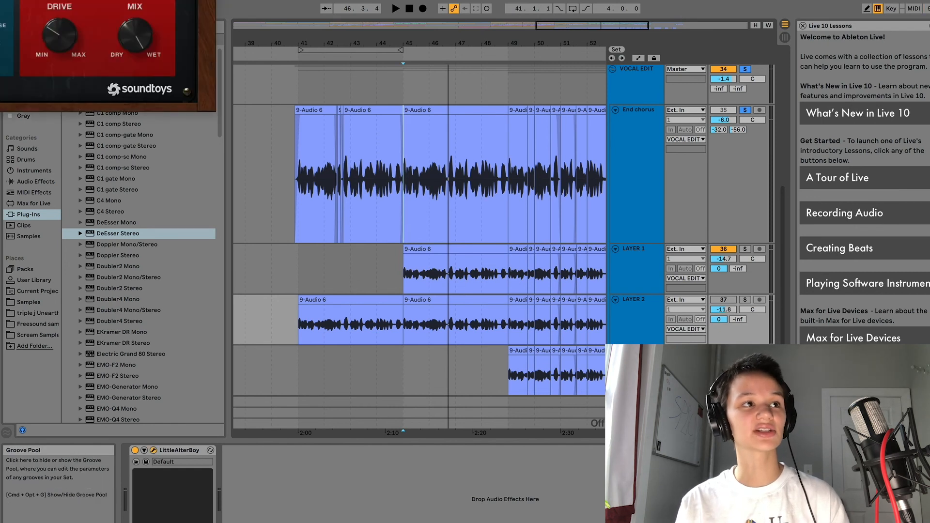
{"action": "key", "text": "super+w"}
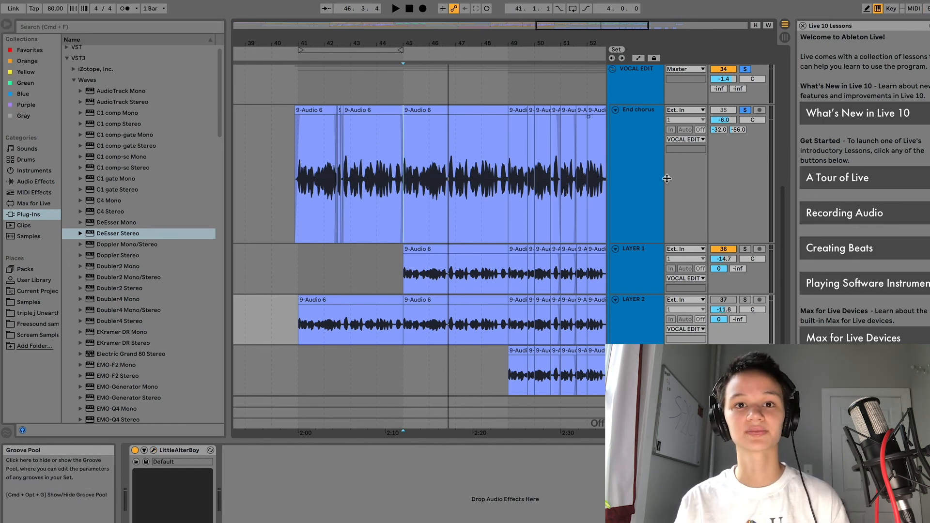
{"action": "left_click", "coordinate": [720, 300]}
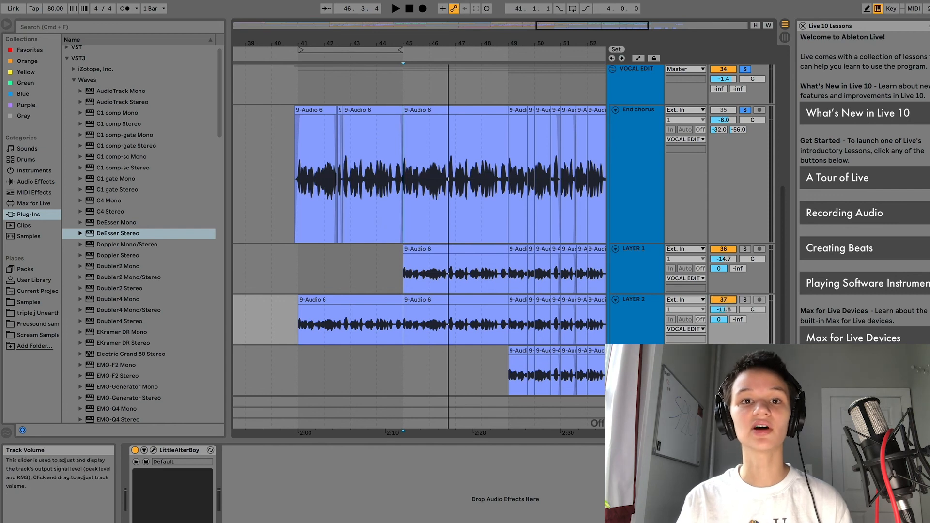
Step: Play from bar 49 and audition the End chorus, LAYER 1 and LAYER 2 clips
{"action": "scroll", "coordinate": [528, 218], "scroll_direction": "up", "scroll_amount": 3}
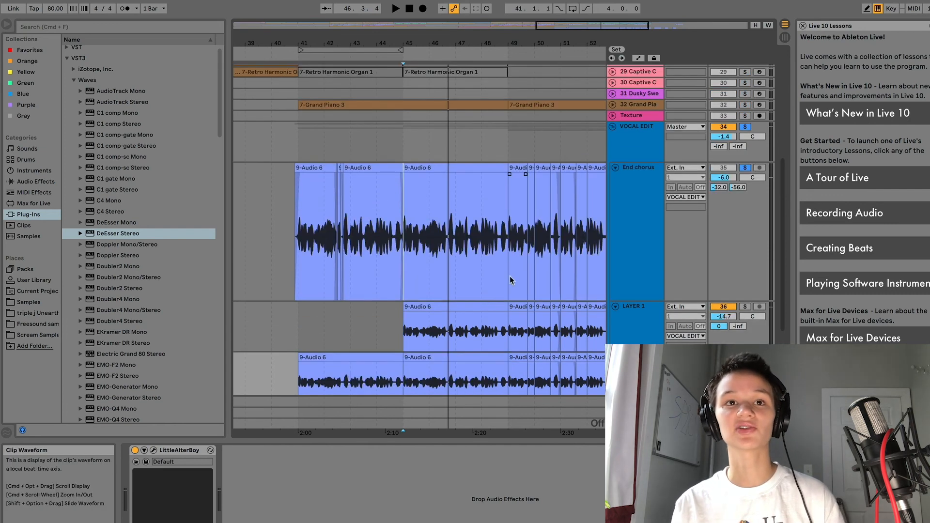
{"action": "left_click", "coordinate": [508, 275]}
{"action": "key", "text": "space"}
{"action": "scroll", "coordinate": [504, 286], "scroll_direction": "down", "scroll_amount": 5}
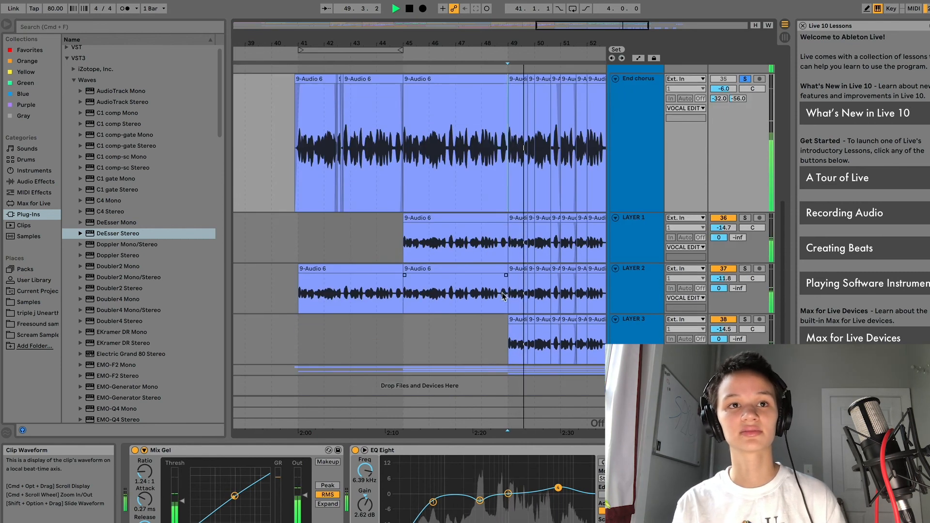
{"action": "scroll", "coordinate": [497, 292], "scroll_direction": "up", "scroll_amount": 5}
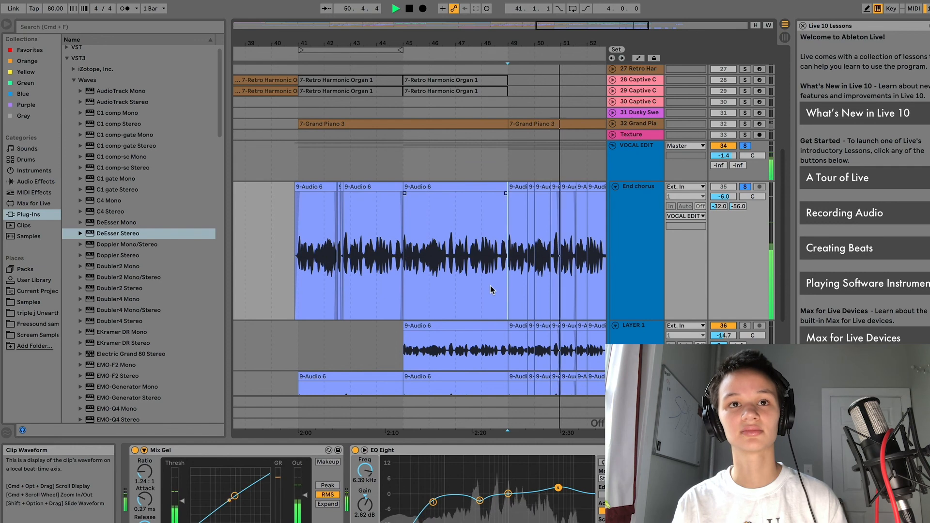
{"action": "scroll", "coordinate": [490, 290], "scroll_direction": "down", "scroll_amount": 2}
{"action": "left_click", "coordinate": [490, 290]}
{"action": "scroll", "coordinate": [490, 290], "scroll_direction": "down", "scroll_amount": 2}
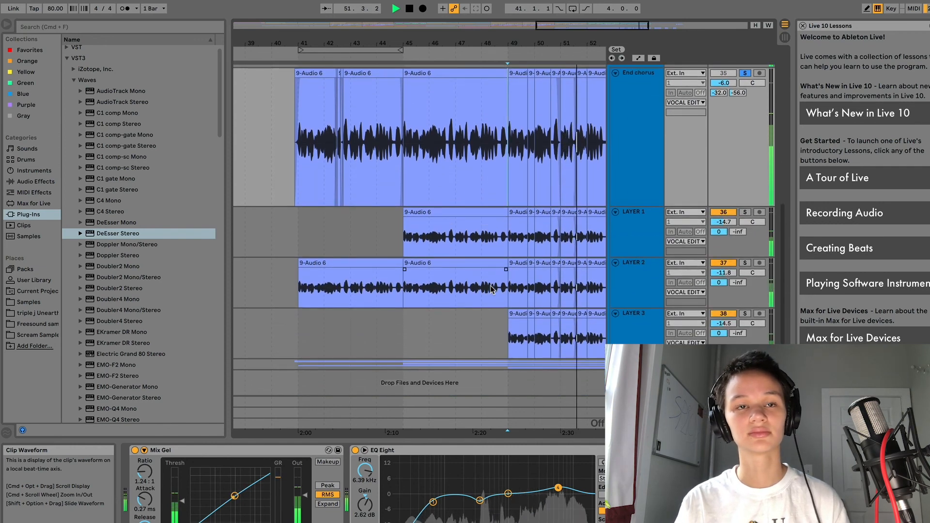
{"action": "scroll", "coordinate": [491, 290], "scroll_direction": "up", "scroll_amount": 5}
{"action": "left_click", "coordinate": [490, 291]}
{"action": "scroll", "coordinate": [489, 291], "scroll_direction": "down", "scroll_amount": 5}
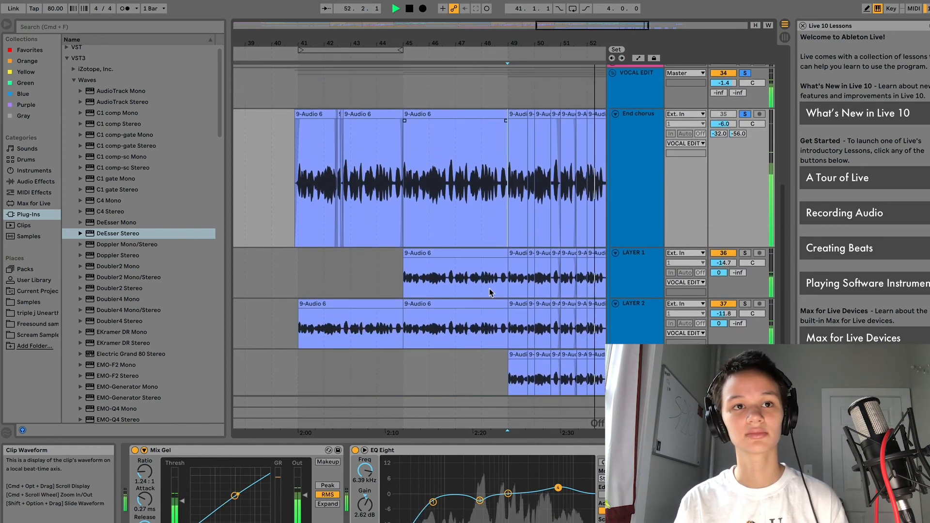
{"action": "left_click", "coordinate": [490, 291]}
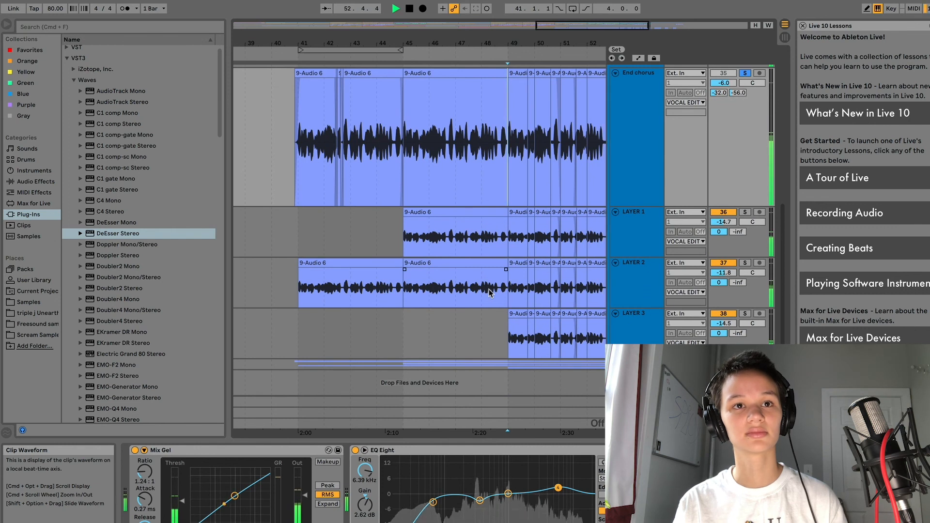